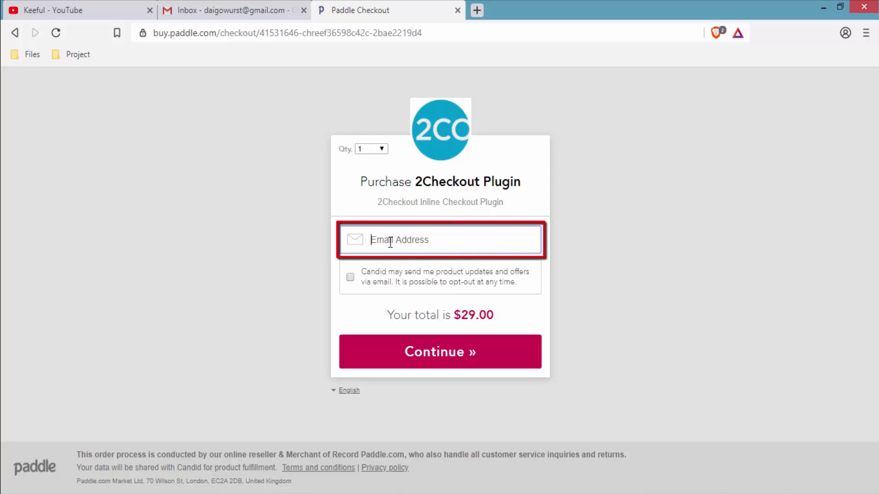
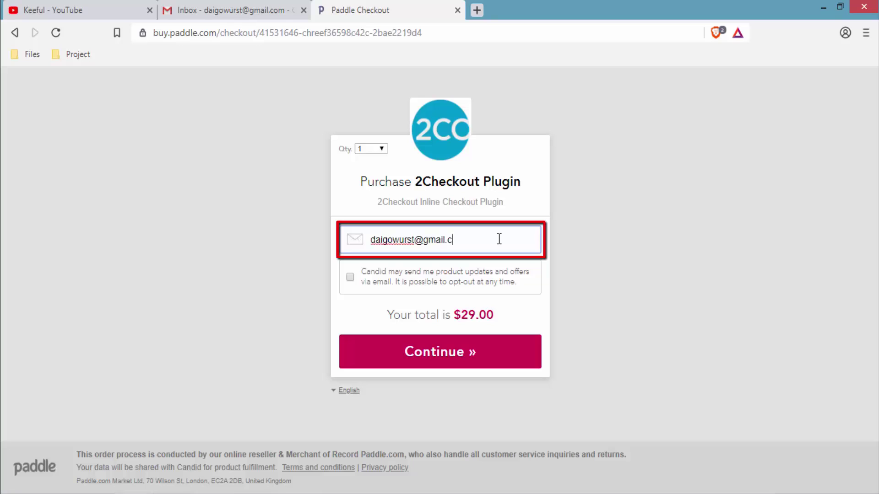
Enter the buyer's email and submit the location Australia, postcode 2060, in Paddle Checkout.
{"action": "left_click", "coordinate": [505, 350]}
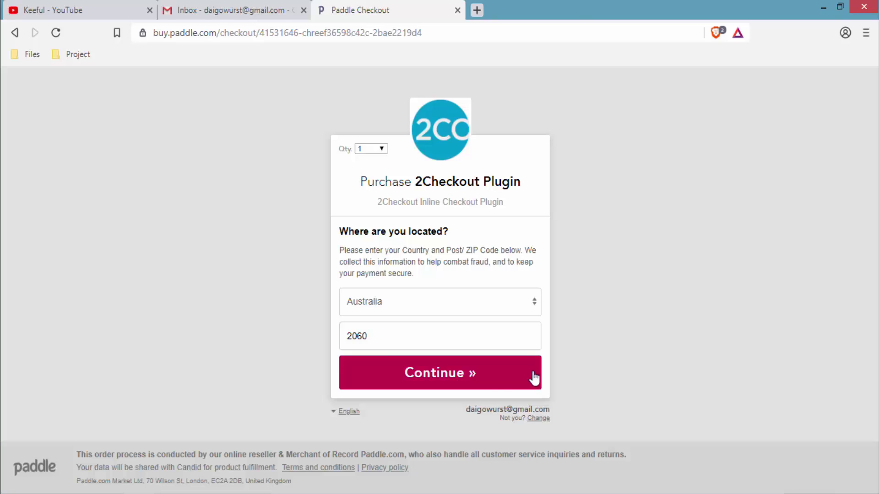
{"action": "left_click", "coordinate": [499, 378]}
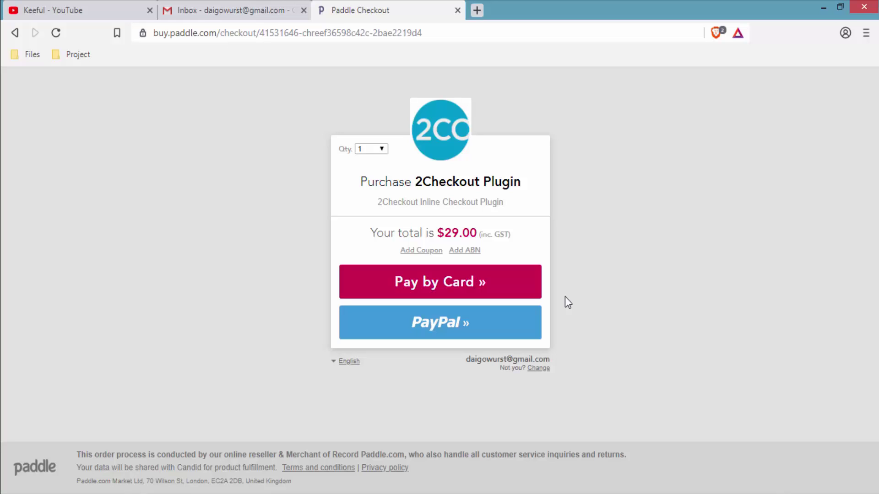
Choose card payment and enter the cardholder's name and card number.
{"action": "left_click", "coordinate": [506, 284]}
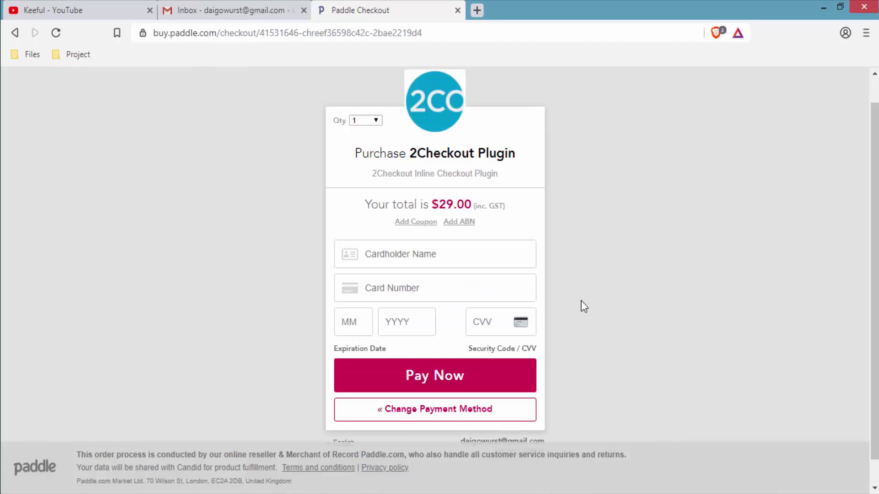
{"action": "left_click", "coordinate": [495, 255]}
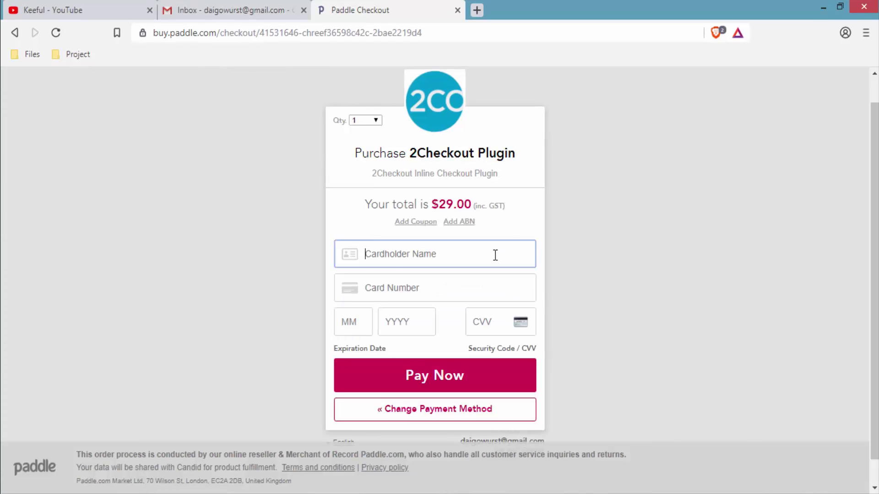
{"action": "key", "text": "Tab"}
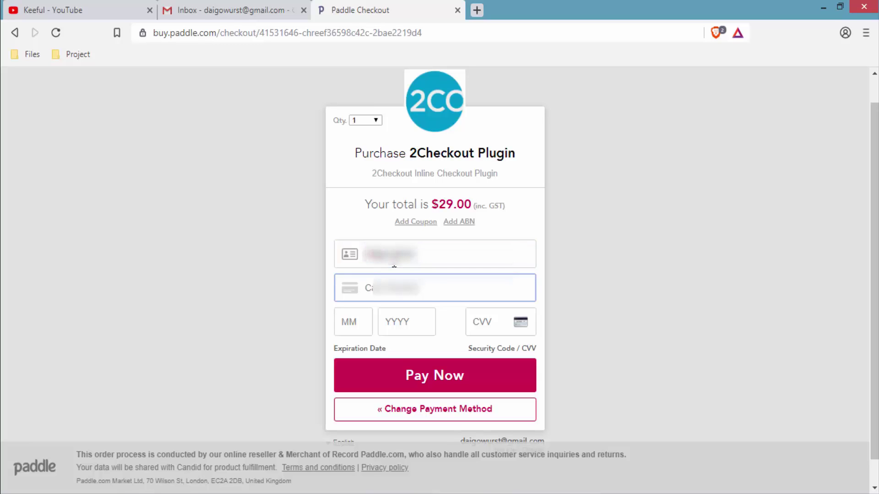
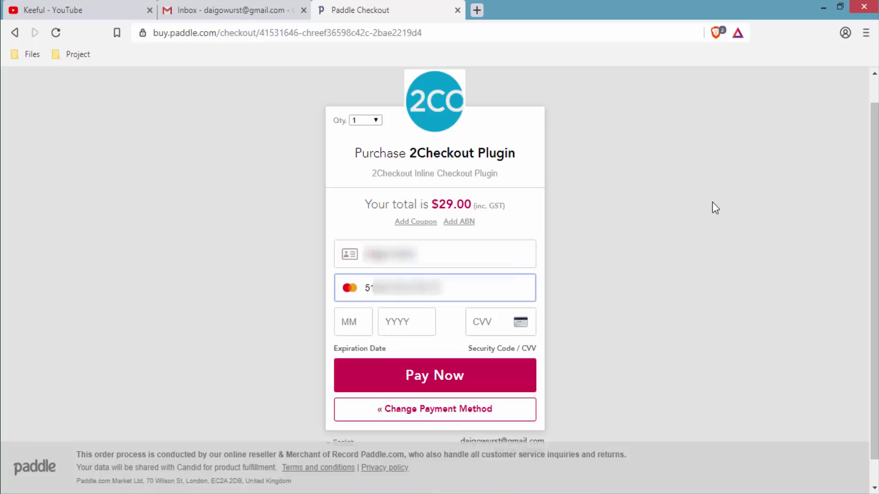
Enter expiry 08/2020 and the security code, pay the $29.00, and save the card in the browser.
{"action": "left_click", "coordinate": [359, 322]}
{"action": "type", "text": "08"}
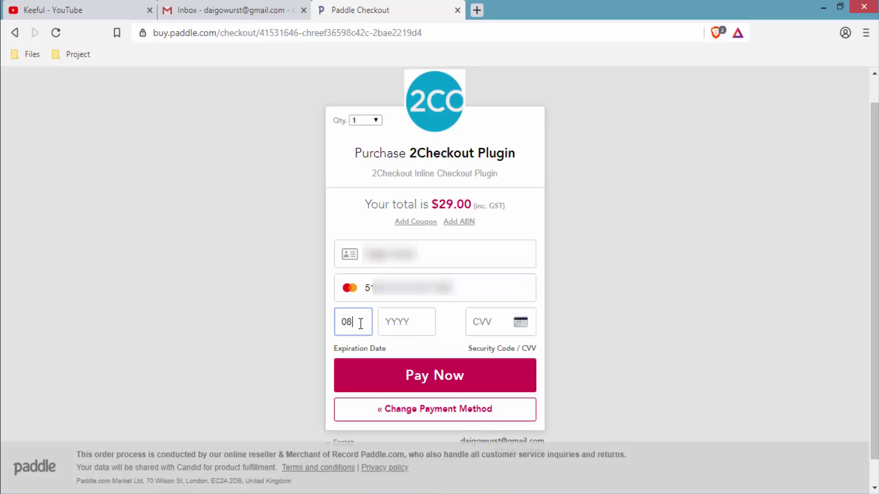
{"action": "key", "text": "Tab"}
{"action": "type", "text": "2020"}
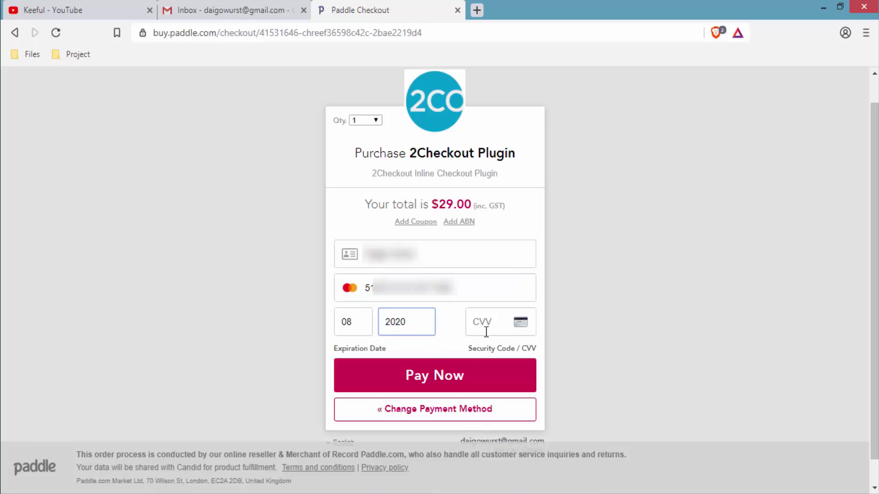
{"action": "left_click", "coordinate": [486, 331]}
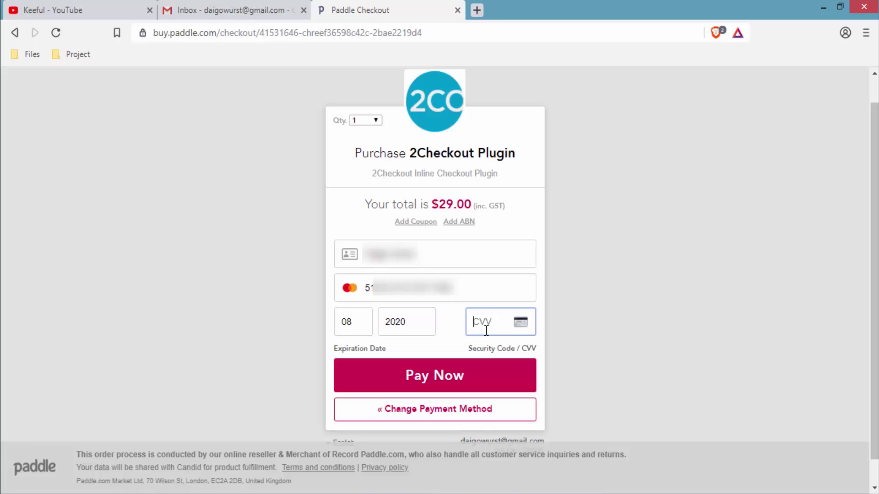
{"action": "left_click", "coordinate": [504, 388]}
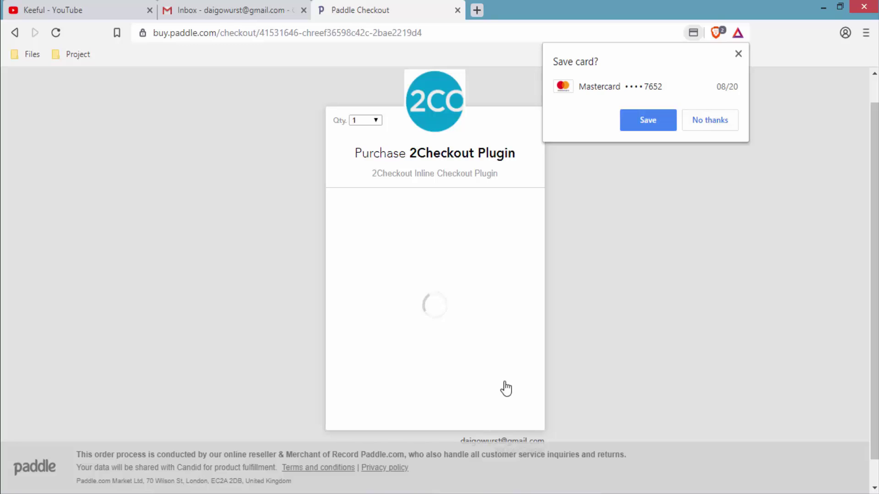
{"action": "left_click", "coordinate": [658, 118]}
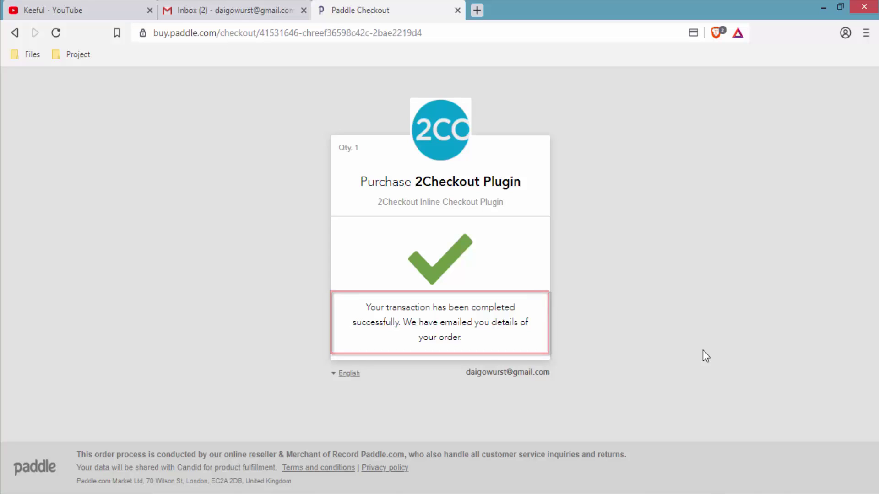
Open the Paddle order email in Gmail and save the 2checkout-inline-checkout plugin ZIP to Downloads.
{"action": "left_click", "coordinate": [259, 5]}
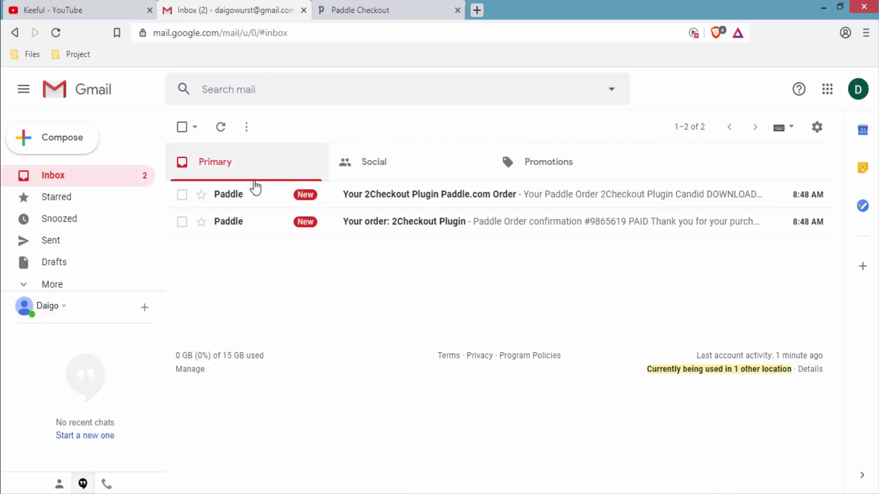
{"action": "left_click", "coordinate": [551, 195]}
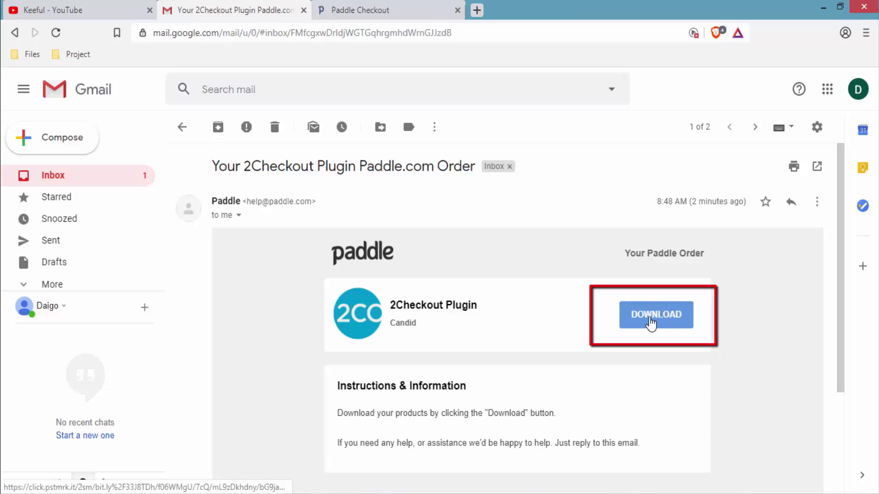
{"action": "left_click", "coordinate": [651, 323]}
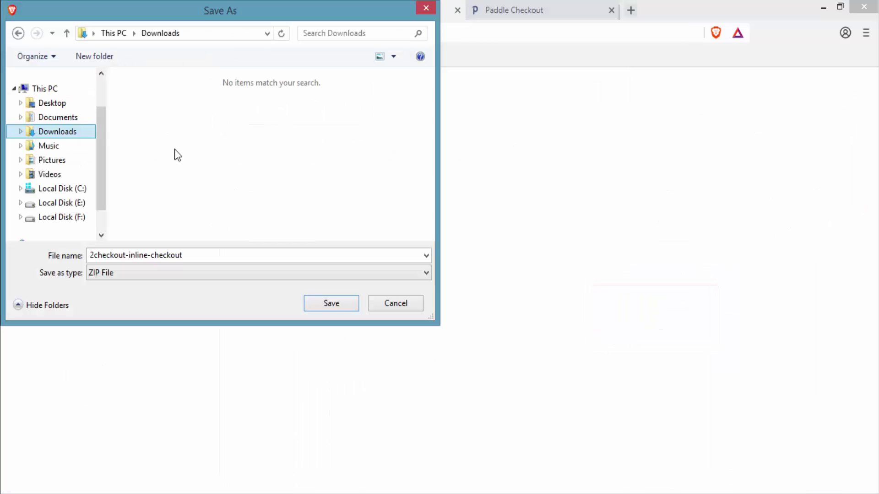
{"action": "left_click", "coordinate": [318, 303]}
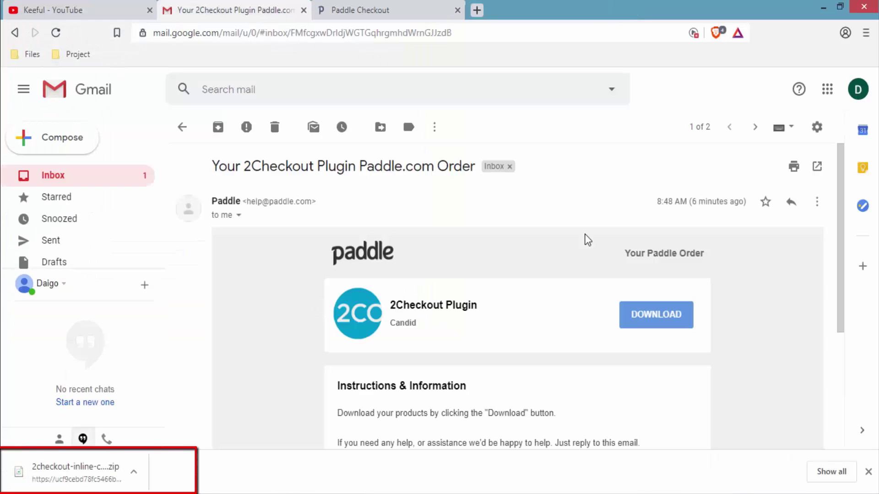
{"action": "left_click", "coordinate": [479, 10]}
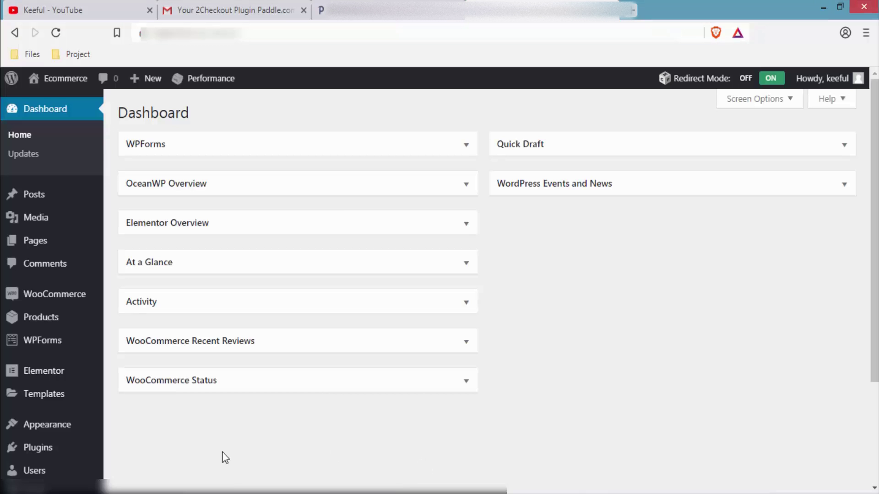
Upload 2checkout-inline-checkout.zip as a new WordPress plugin, install it and activate it.
{"action": "mouse_move", "coordinate": [60, 453]}
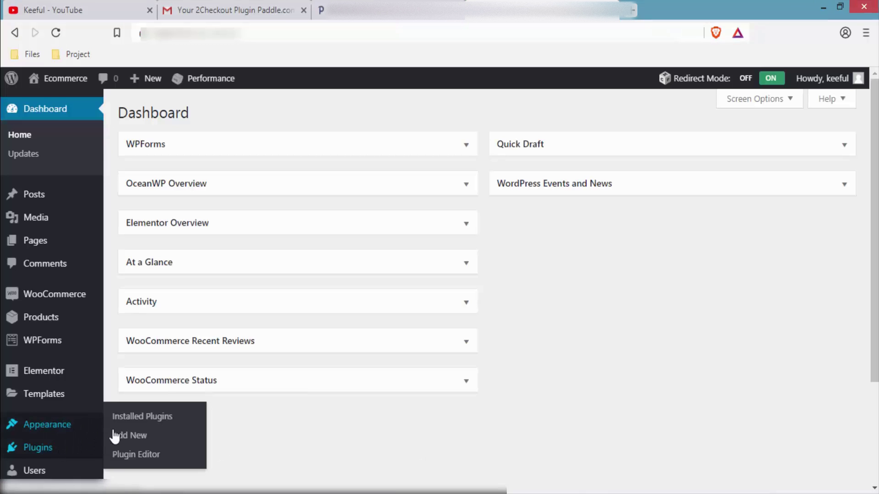
{"action": "left_click", "coordinate": [142, 438]}
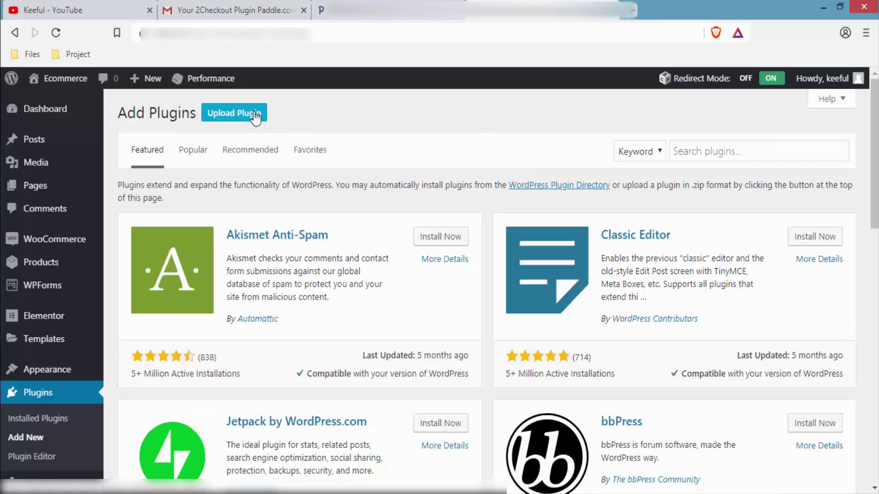
{"action": "left_click", "coordinate": [255, 116]}
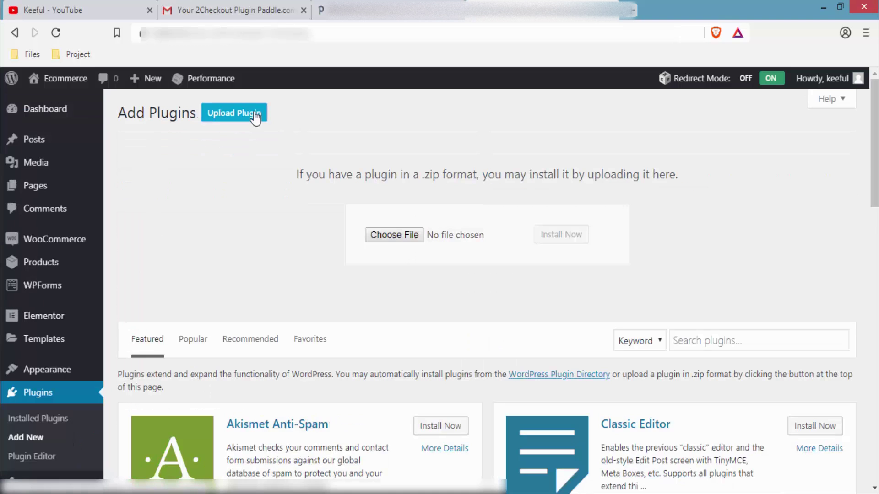
{"action": "left_click", "coordinate": [405, 240]}
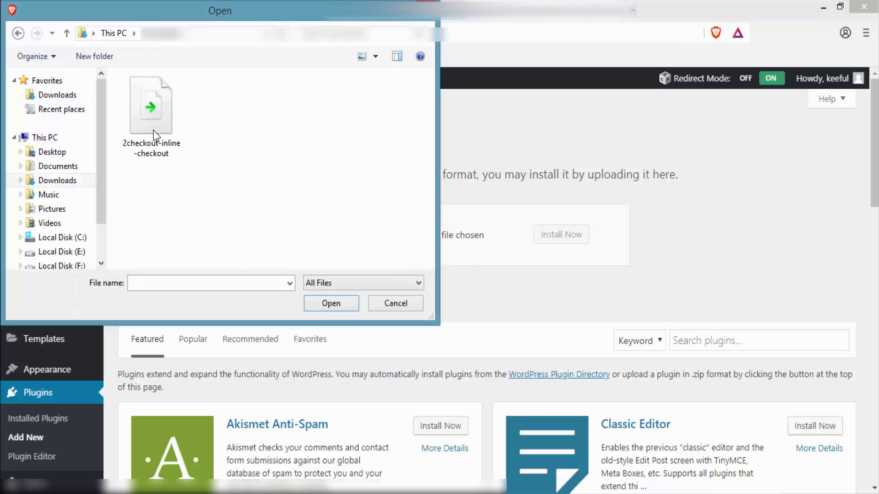
{"action": "left_click", "coordinate": [156, 133]}
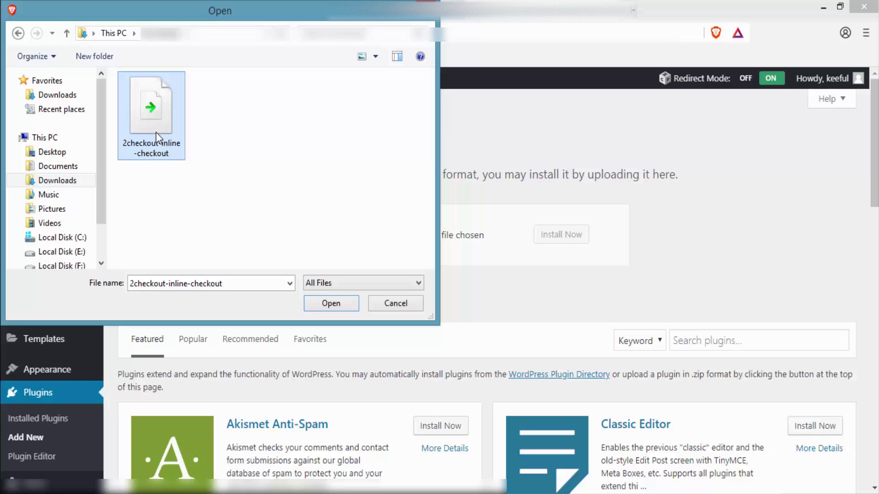
{"action": "left_click", "coordinate": [325, 303]}
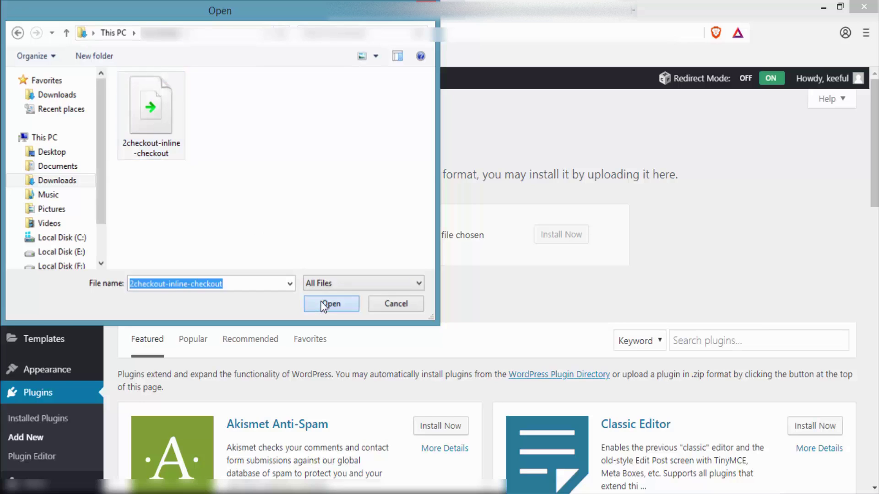
{"action": "left_click", "coordinate": [574, 238]}
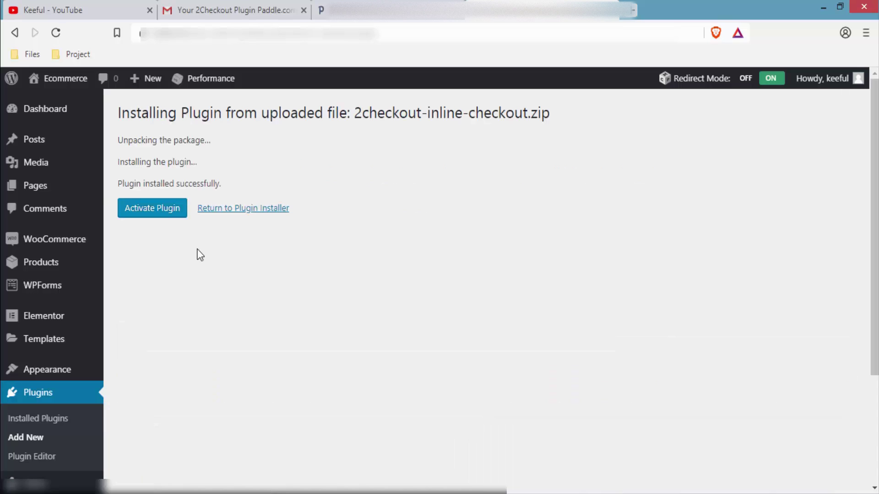
{"action": "left_click", "coordinate": [167, 215]}
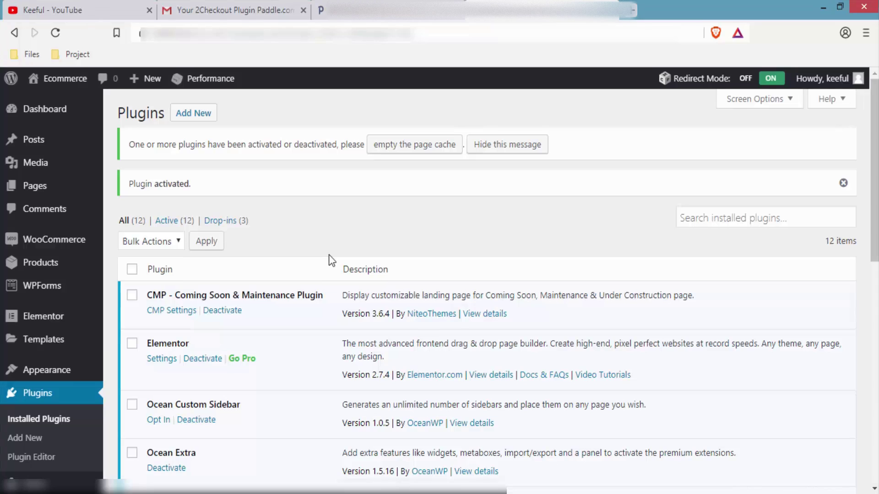
Enable 2Checkout – Inline Checkout under WooCommerce Payments and open its setup page.
{"action": "mouse_move", "coordinate": [87, 241]}
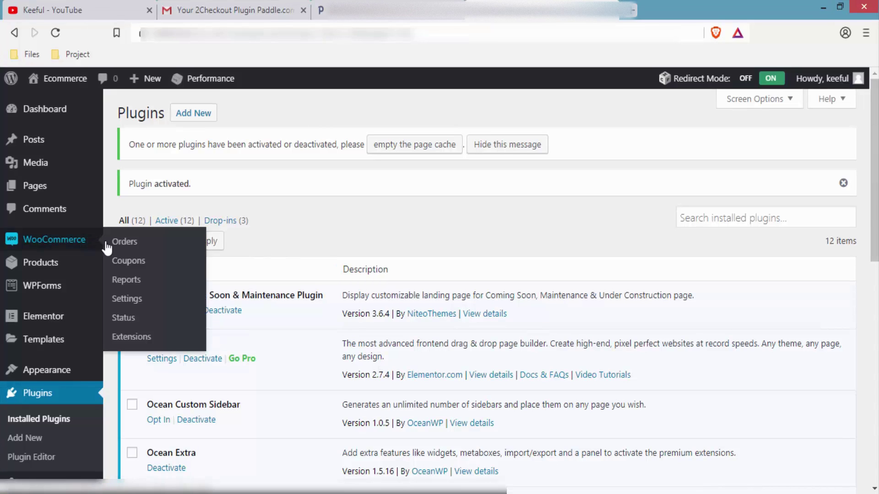
{"action": "left_click", "coordinate": [128, 300]}
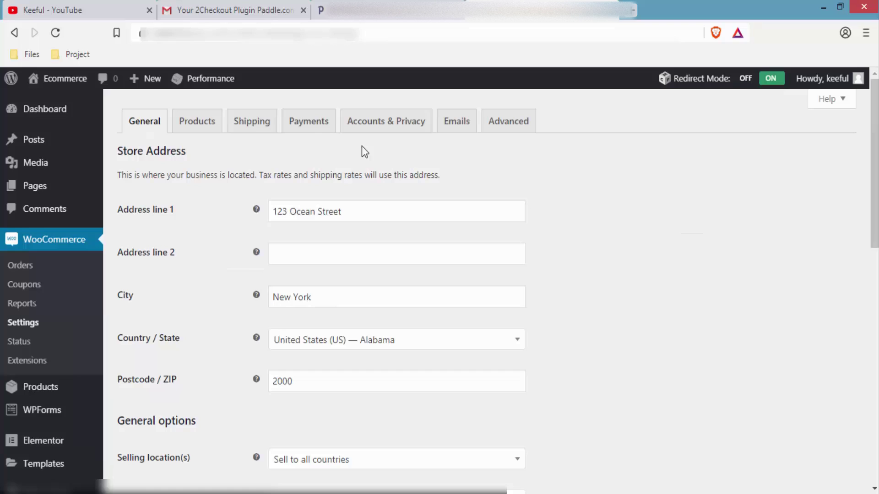
{"action": "left_click", "coordinate": [316, 131]}
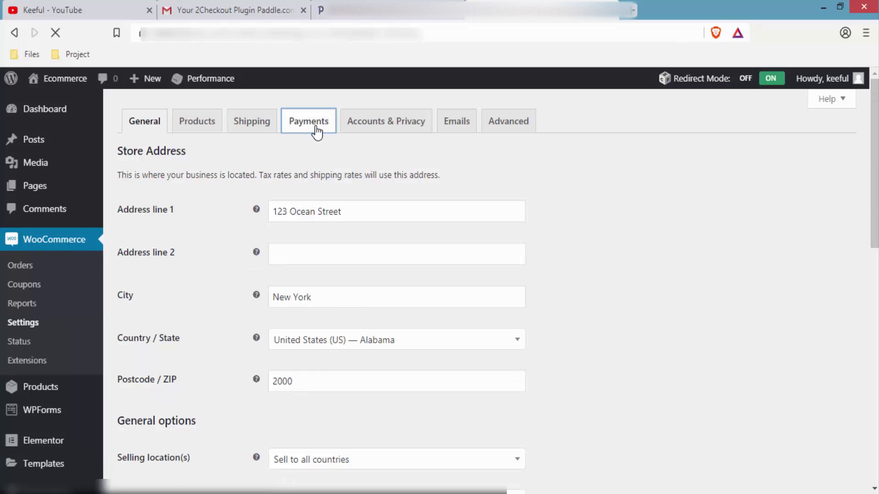
{"action": "scroll", "coordinate": [510, 421], "scroll_direction": "down", "scroll_amount": 2}
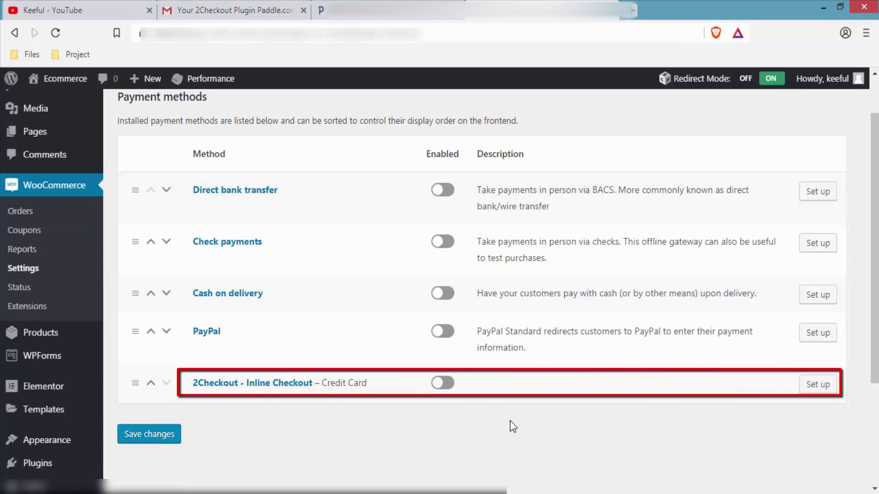
{"action": "left_click", "coordinate": [443, 383]}
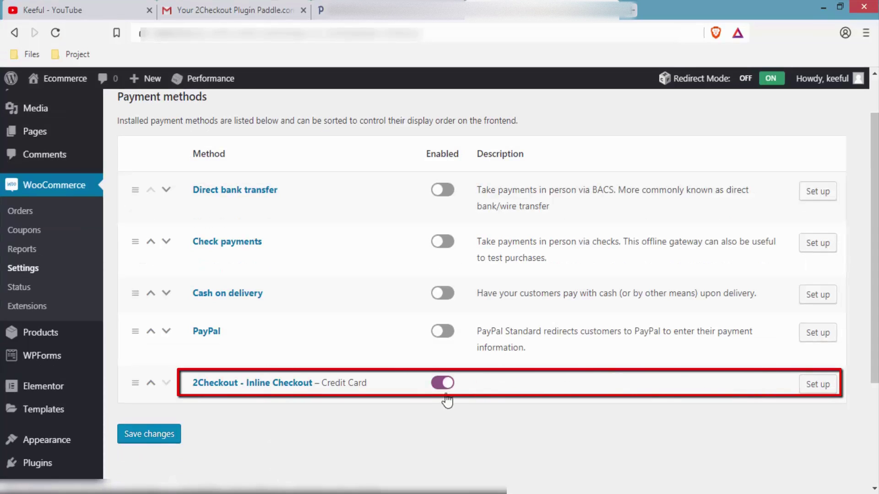
{"action": "left_click", "coordinate": [812, 388]}
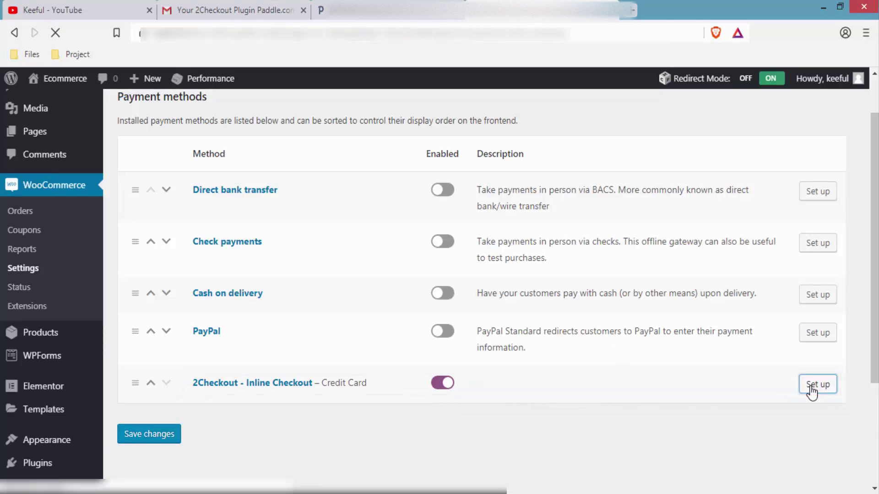
{"action": "scroll", "coordinate": [686, 232], "scroll_direction": "down", "scroll_amount": 1}
{"action": "scroll", "coordinate": [249, 473], "scroll_direction": "down", "scroll_amount": 2}
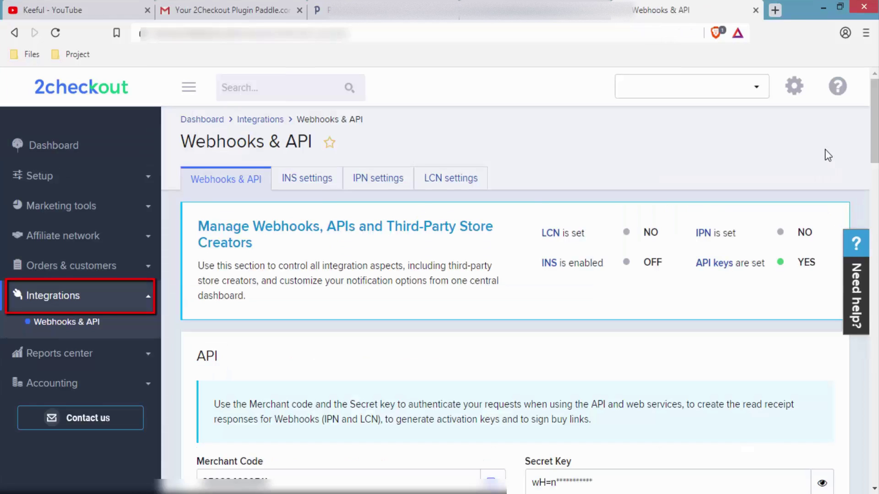
Copy the Merchant Code from the 2Checkout Webhooks & API page.
{"action": "scroll", "coordinate": [825, 150], "scroll_direction": "down", "scroll_amount": 1}
{"action": "scroll", "coordinate": [825, 149], "scroll_direction": "down", "scroll_amount": 2}
{"action": "scroll", "coordinate": [825, 149], "scroll_direction": "down", "scroll_amount": 5}
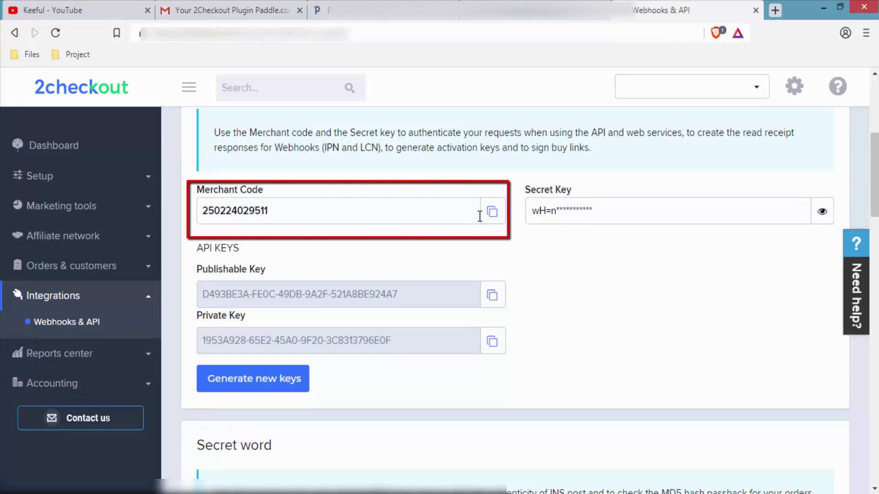
{"action": "left_click", "coordinate": [493, 214]}
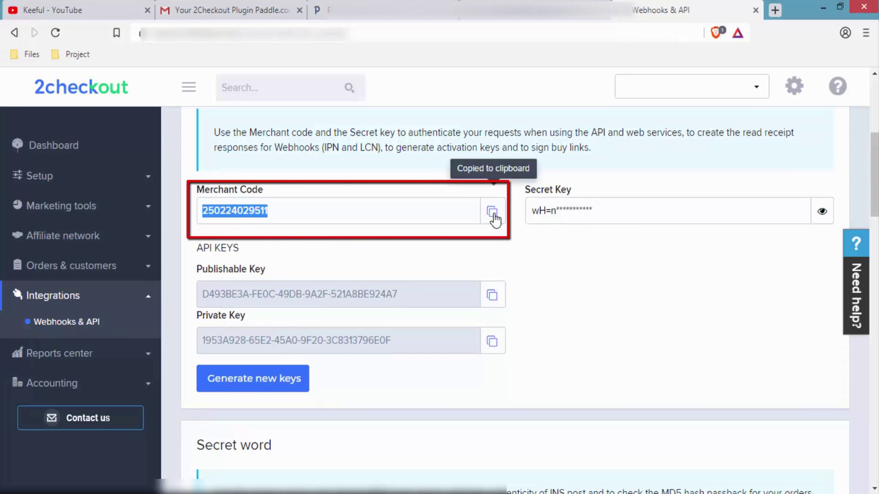
Paste the Merchant Code into the gateway's Account Number field in WordPress, then return to 2Checkout.
{"action": "left_click", "coordinate": [521, 4]}
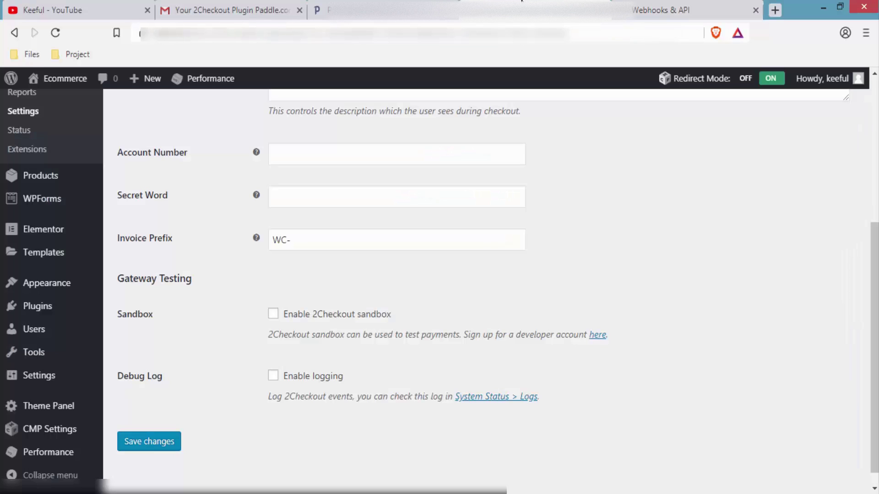
{"action": "right_click", "coordinate": [393, 152]}
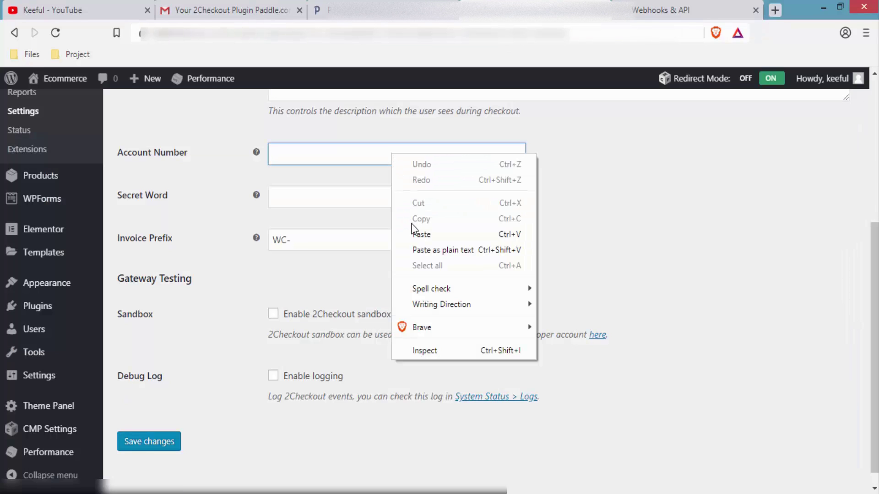
{"action": "left_click", "coordinate": [413, 234]}
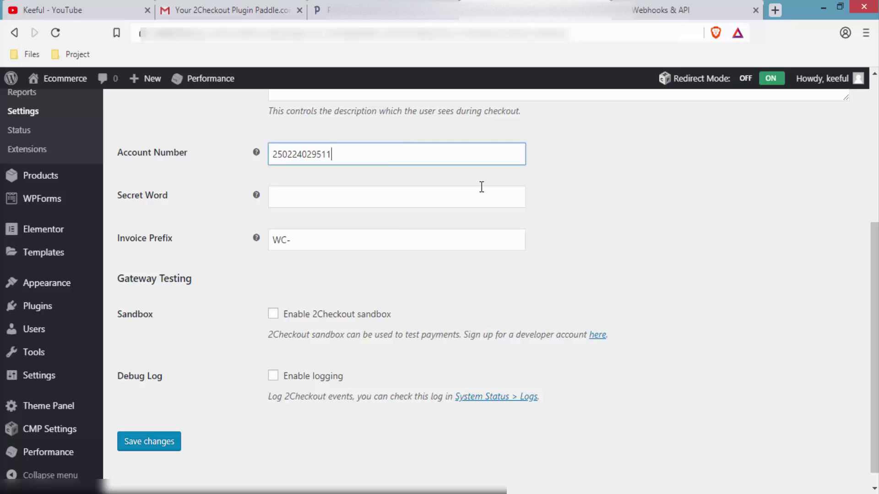
{"action": "left_click", "coordinate": [545, 167]}
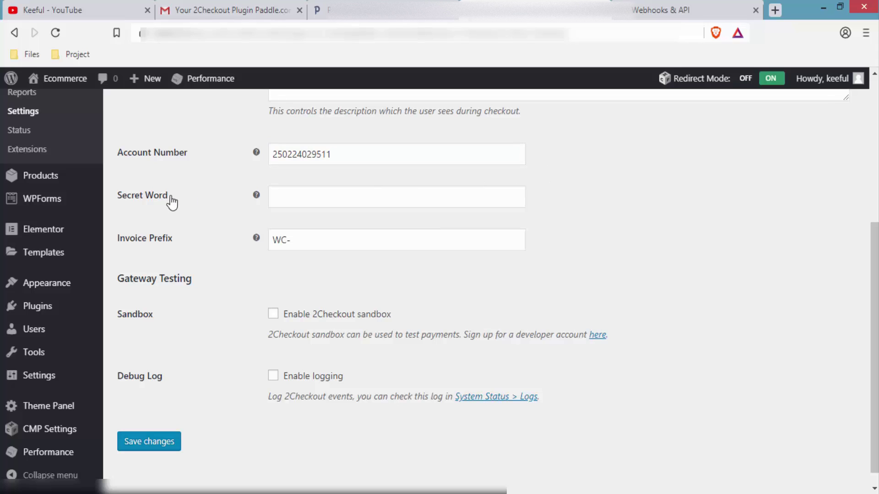
{"action": "left_click", "coordinate": [651, 9]}
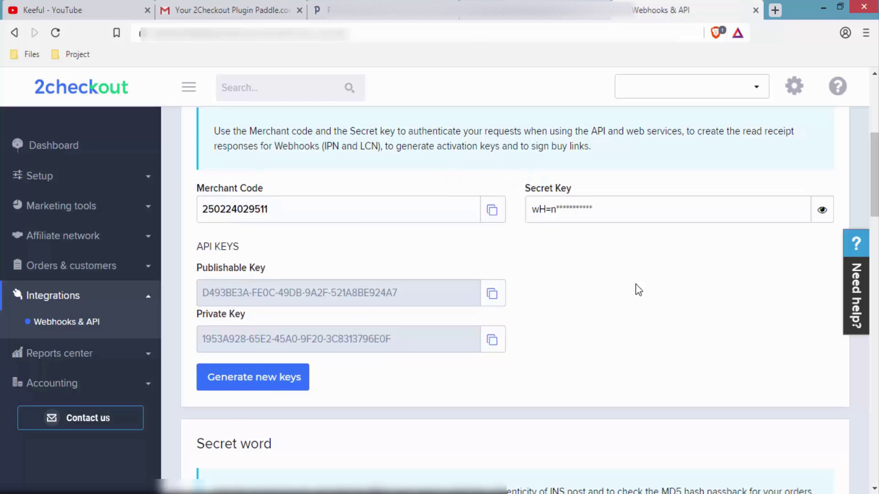
Reveal the INS secret word under Secret word and copy it.
{"action": "scroll", "coordinate": [635, 284], "scroll_direction": "down", "scroll_amount": 3}
{"action": "scroll", "coordinate": [635, 285], "scroll_direction": "down", "scroll_amount": 5}
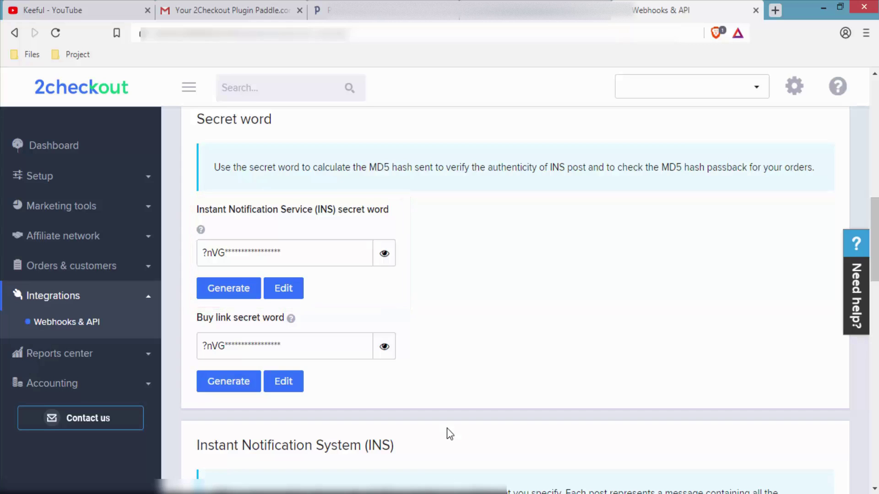
{"action": "scroll", "coordinate": [447, 428], "scroll_direction": "up", "scroll_amount": 1}
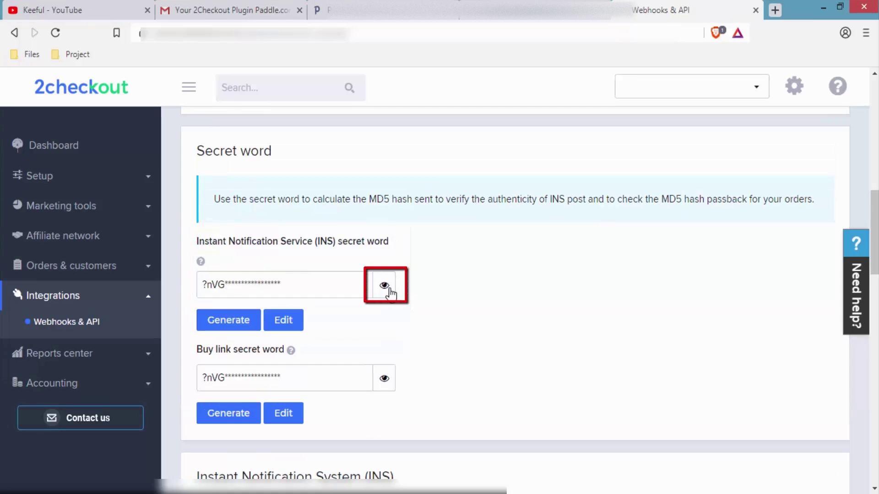
{"action": "left_click", "coordinate": [384, 286]}
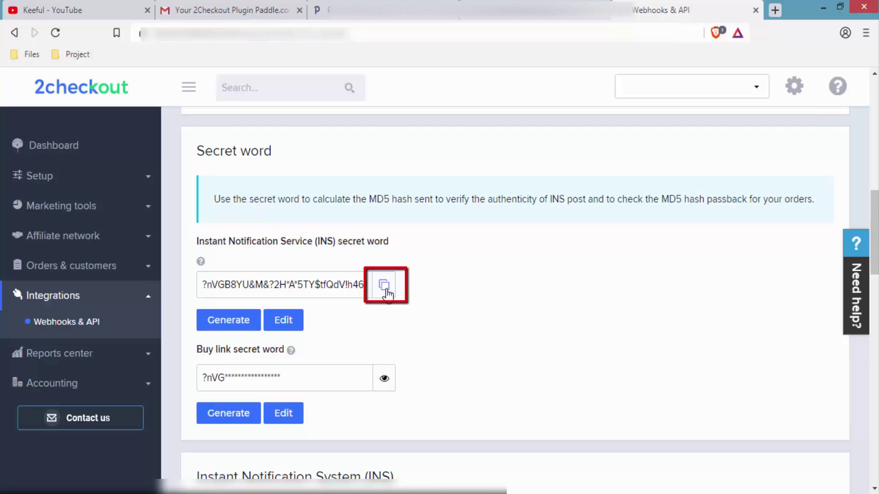
{"action": "left_click", "coordinate": [386, 289]}
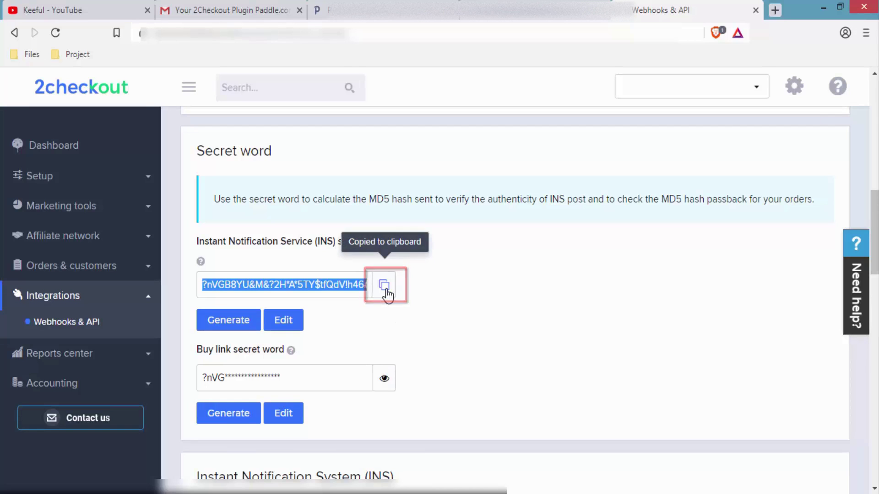
Paste the INS secret word into the Secret Word field and save the 2Checkout gateway settings.
{"action": "left_click", "coordinate": [484, 9]}
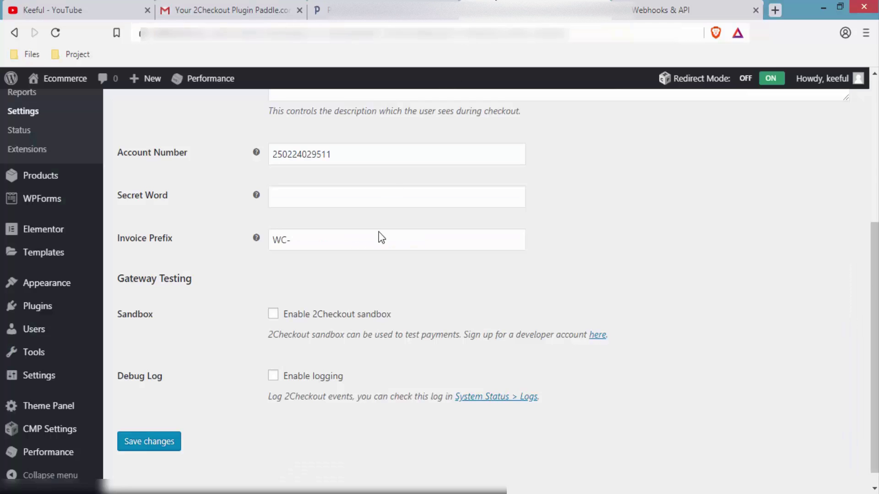
{"action": "right_click", "coordinate": [384, 191]}
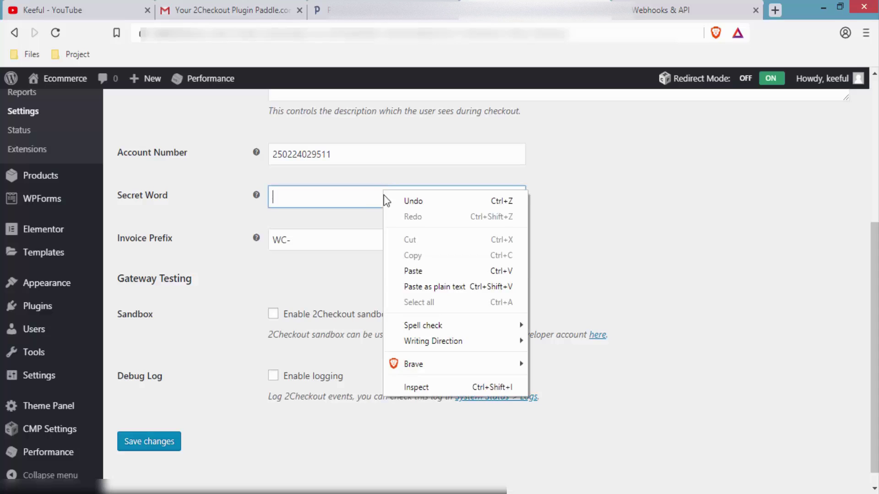
{"action": "left_click", "coordinate": [410, 274]}
{"action": "left_click", "coordinate": [412, 280]}
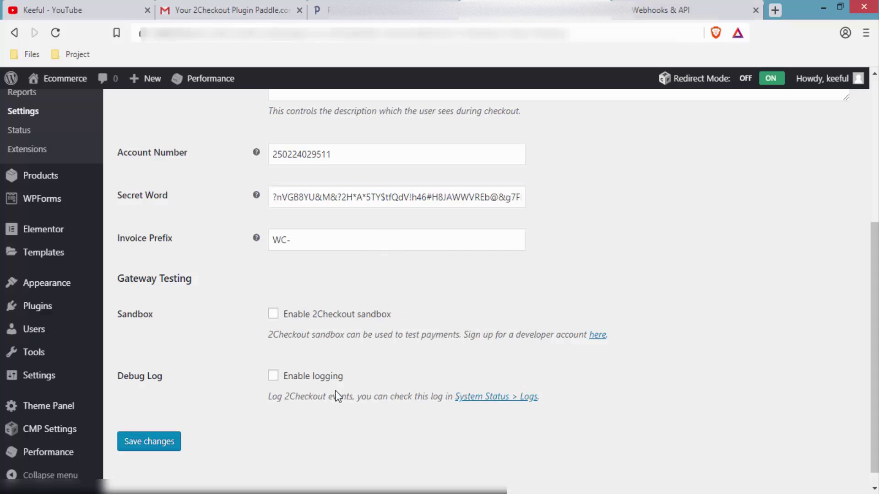
{"action": "left_click", "coordinate": [175, 450]}
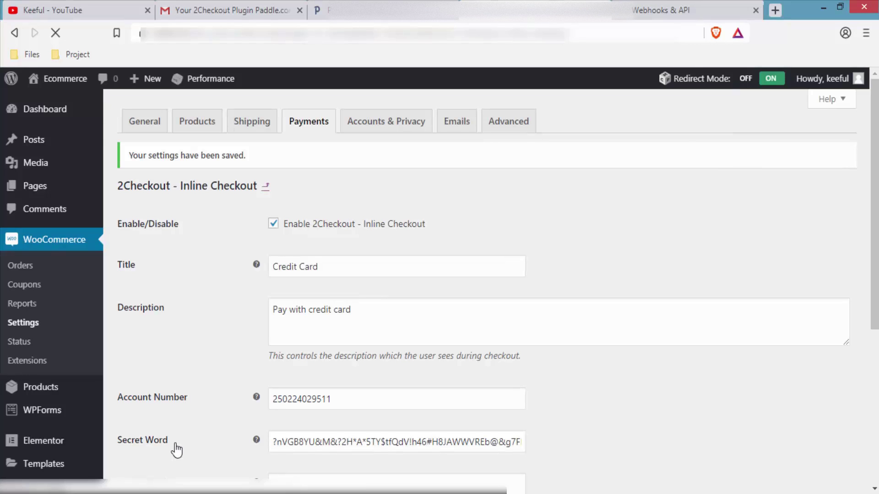
{"action": "left_click", "coordinate": [678, 5]}
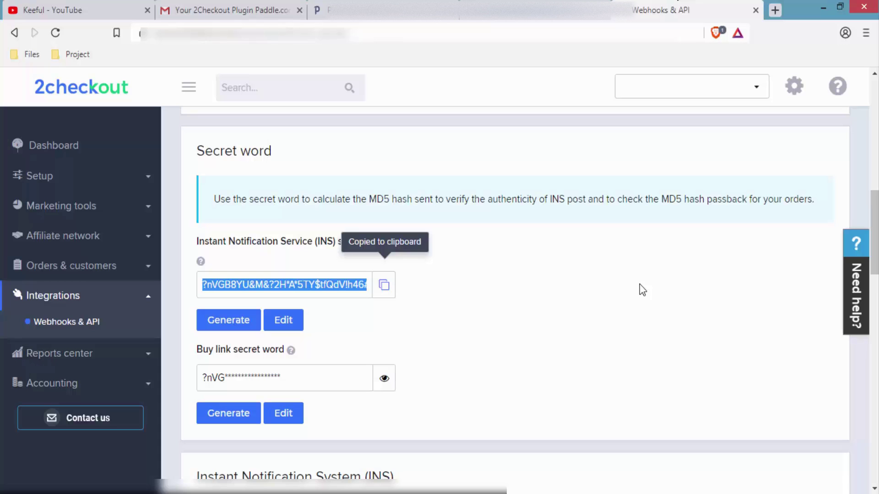
Tick 'Enable return after sale' and set the Return method to Header redirect.
{"action": "scroll", "coordinate": [639, 284], "scroll_direction": "down", "scroll_amount": 7}
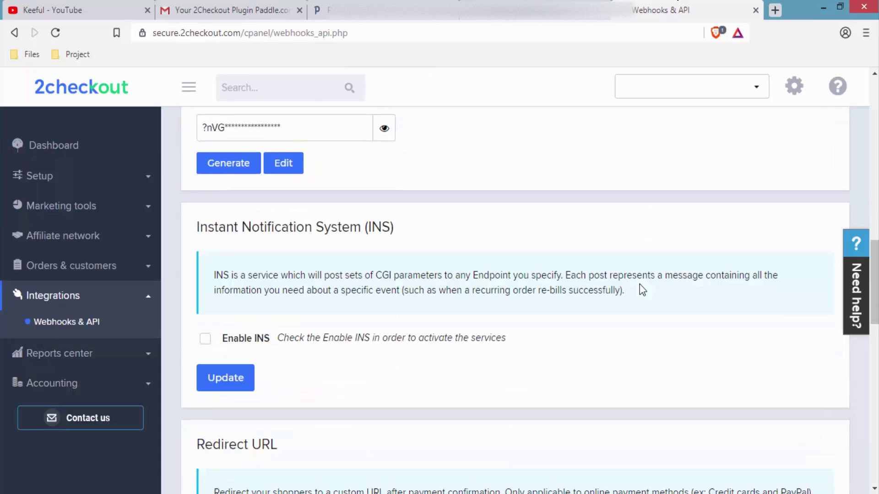
{"action": "scroll", "coordinate": [639, 284], "scroll_direction": "down", "scroll_amount": 5}
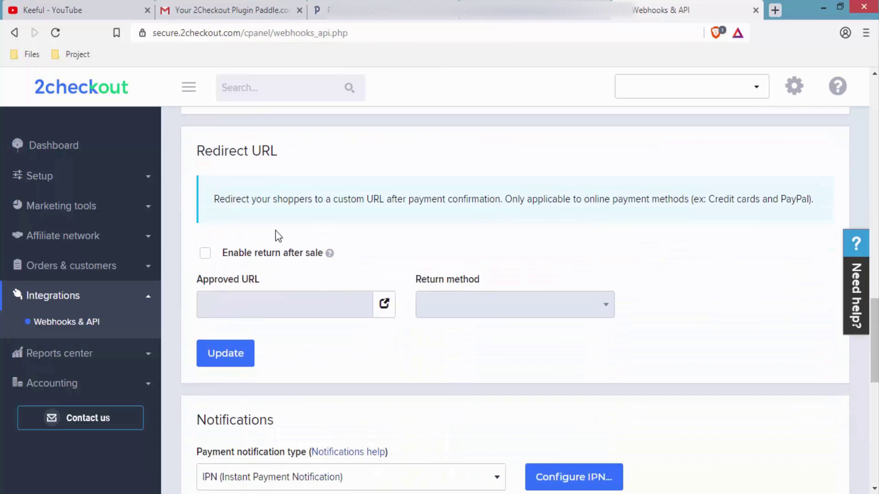
{"action": "left_click", "coordinate": [205, 254]}
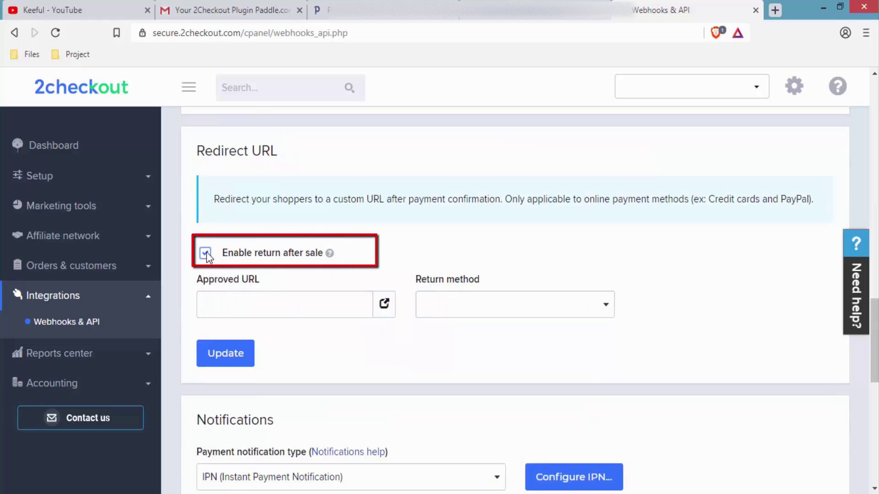
{"action": "left_click", "coordinate": [488, 306]}
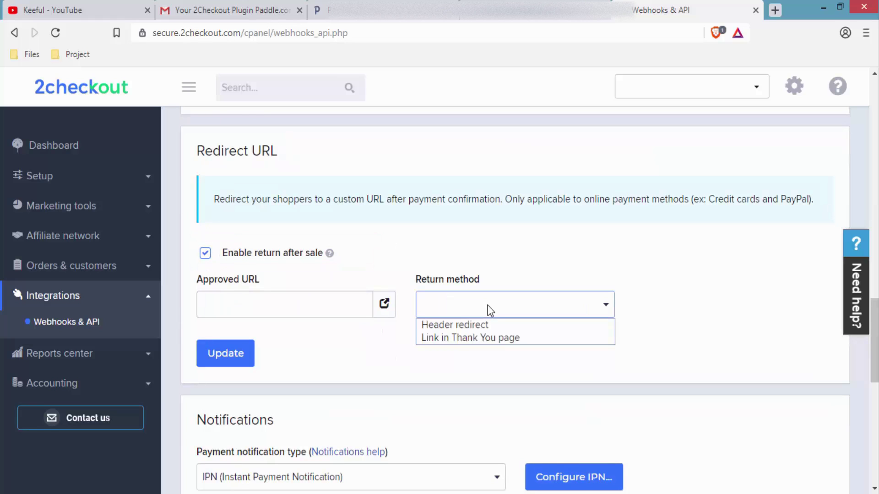
{"action": "left_click", "coordinate": [485, 325]}
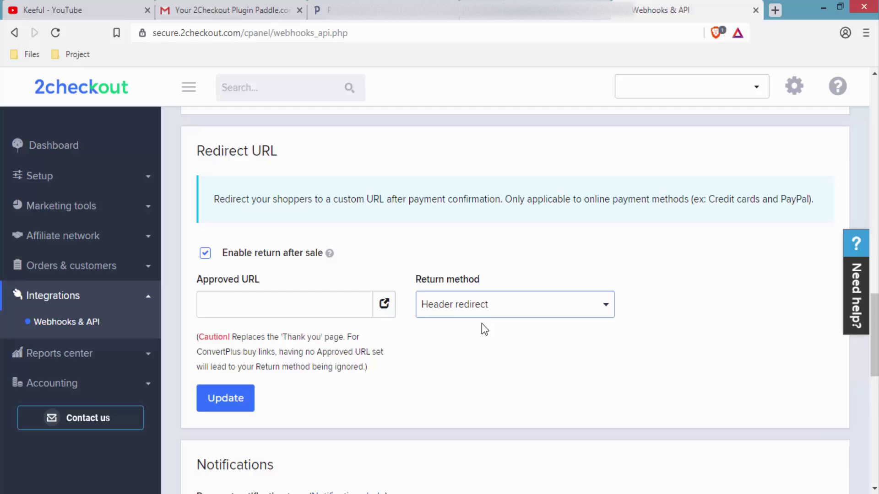
{"action": "left_click", "coordinate": [370, 328]}
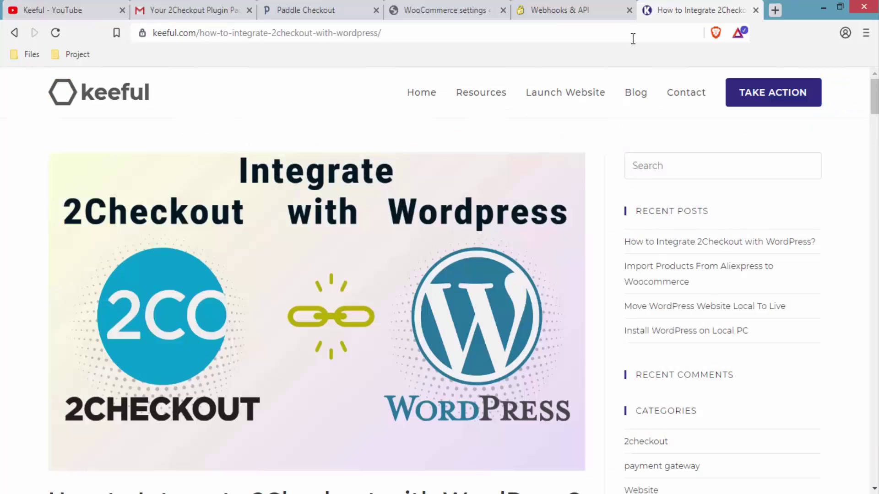
Copy the Step 4 example yoursite.com wc-api Approved URL from Keeful's article and return to the 2Checkout tab.
{"action": "scroll", "coordinate": [629, 54], "scroll_direction": "down", "scroll_amount": 2}
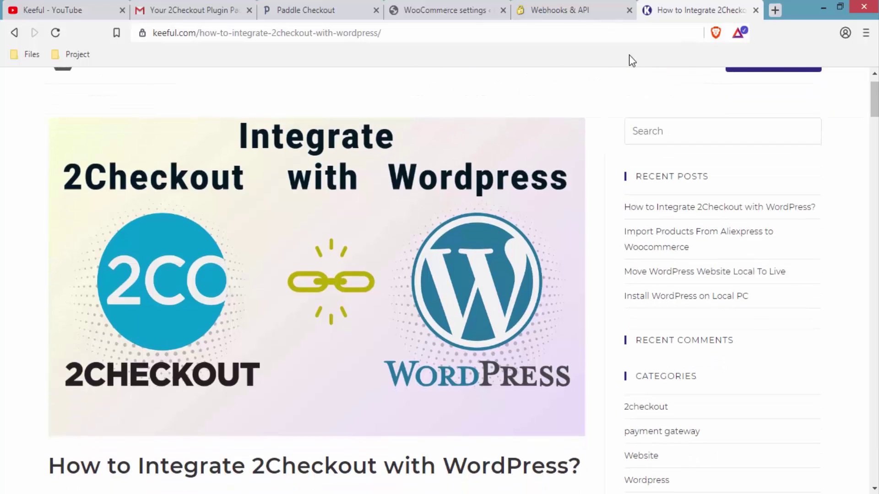
{"action": "scroll", "coordinate": [629, 55], "scroll_direction": "down", "scroll_amount": 10}
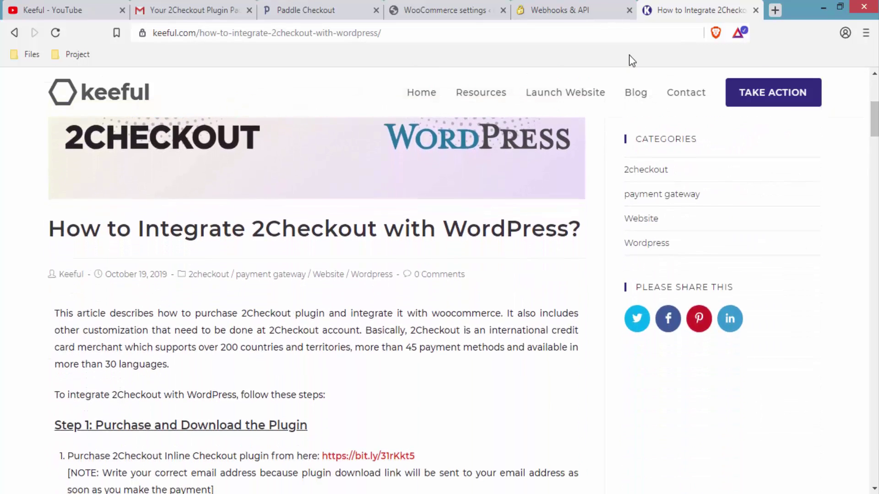
{"action": "scroll", "coordinate": [629, 55], "scroll_direction": "down", "scroll_amount": 15}
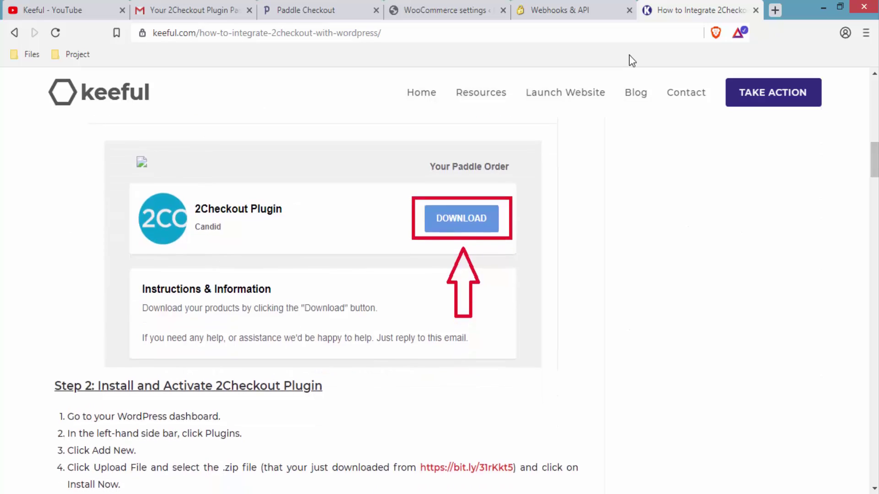
{"action": "scroll", "coordinate": [629, 55], "scroll_direction": "down", "scroll_amount": 15}
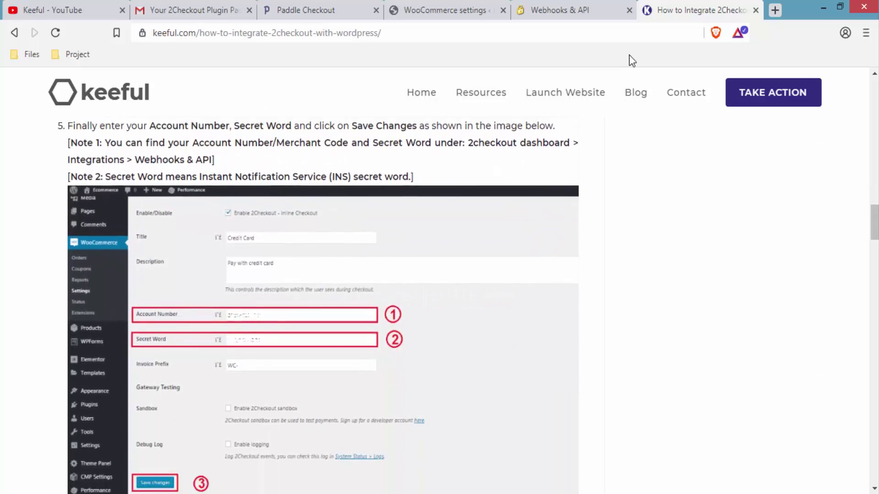
{"action": "scroll", "coordinate": [630, 55], "scroll_direction": "down", "scroll_amount": 1}
{"action": "scroll", "coordinate": [629, 55], "scroll_direction": "up", "scroll_amount": 5}
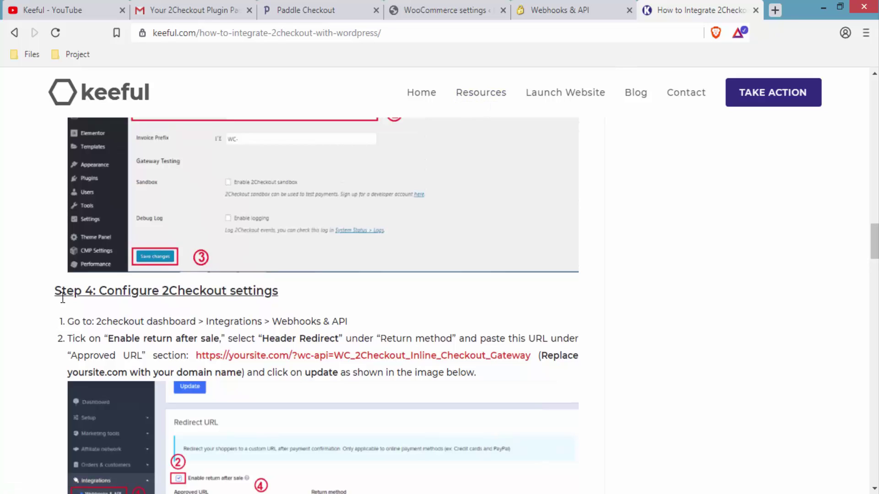
{"action": "left_click_drag", "start_coordinate": [55, 291], "coordinate": [213, 293]}
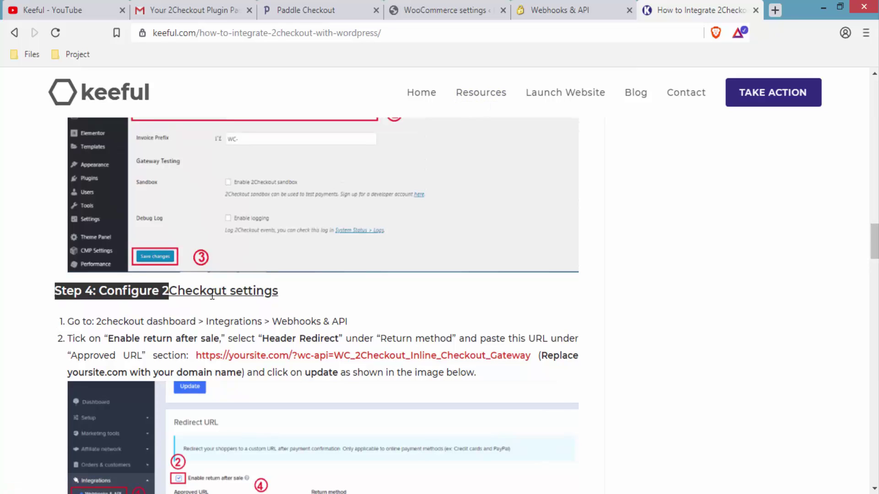
{"action": "left_click_drag", "start_coordinate": [196, 355], "coordinate": [532, 355]}
{"action": "right_click", "coordinate": [507, 353]}
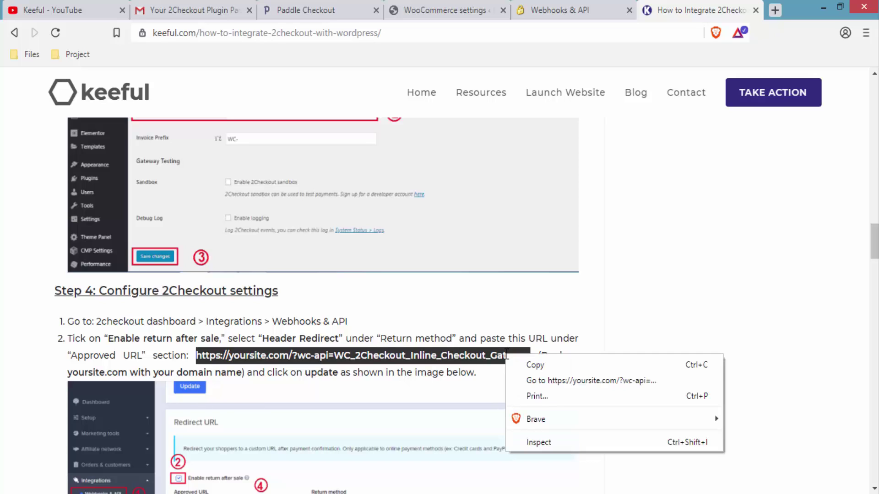
{"action": "left_click", "coordinate": [531, 363]}
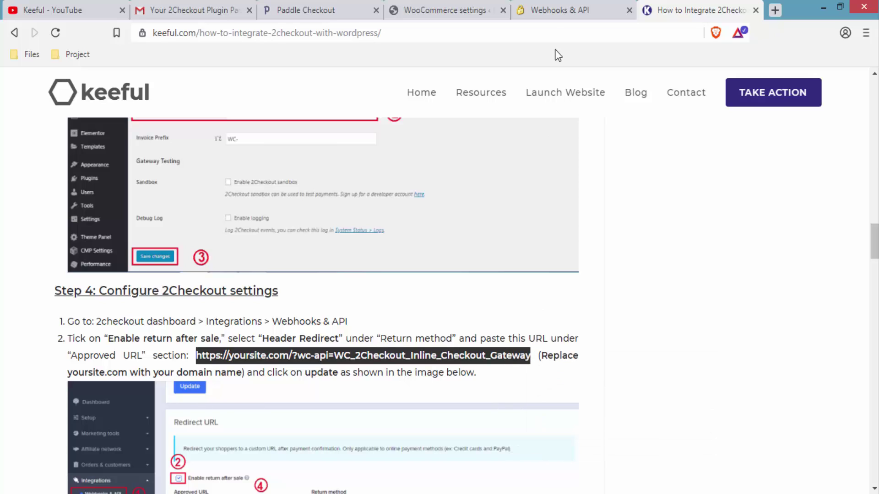
{"action": "left_click", "coordinate": [554, 12]}
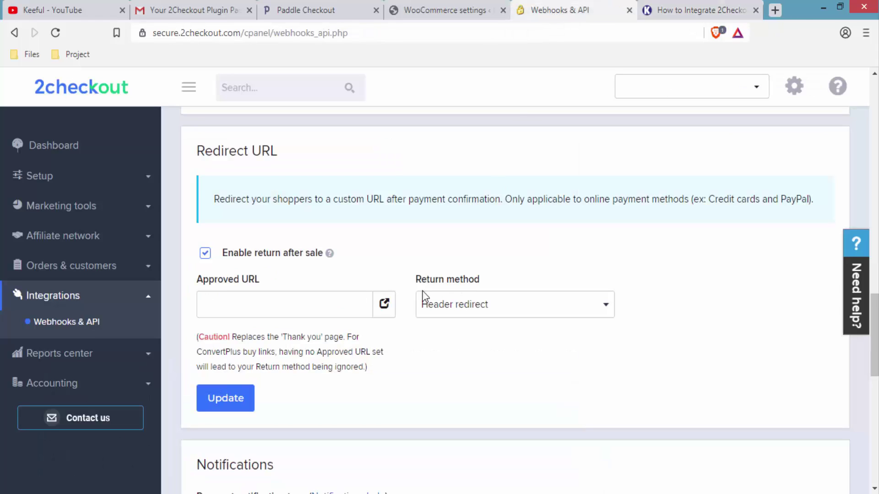
{"action": "right_click", "coordinate": [320, 304]}
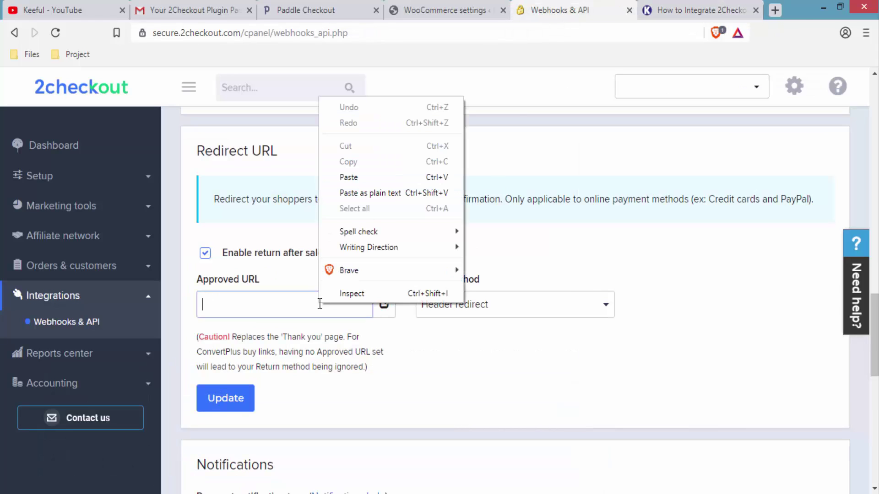
{"action": "left_click", "coordinate": [366, 181]}
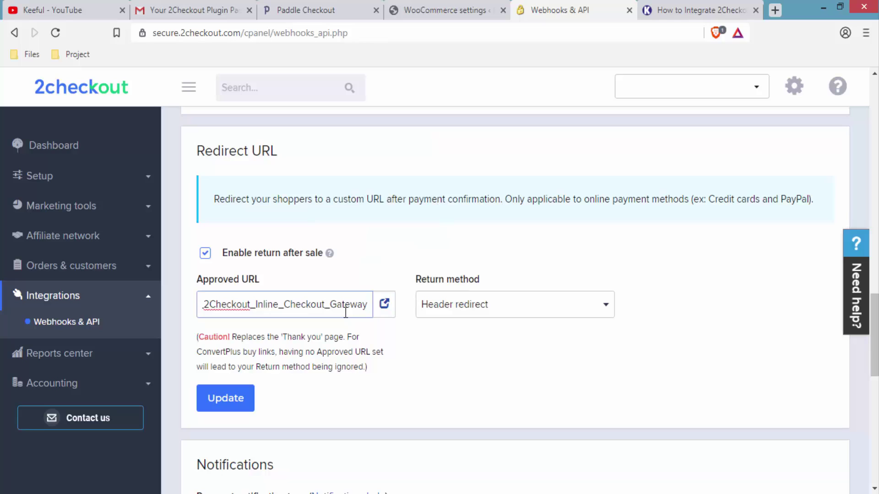
{"action": "left_click_drag", "start_coordinate": [231, 305], "coordinate": [250, 304]}
{"action": "key", "text": "shift+Right"}
{"action": "key", "text": "shift+Right"}
{"action": "key", "text": "shift+Right"}
{"action": "key", "text": "shift+Right"}
{"action": "key", "text": "shift+Right"}
{"action": "key", "text": "shift+Right"}
{"action": "key", "text": "shift+Right"}
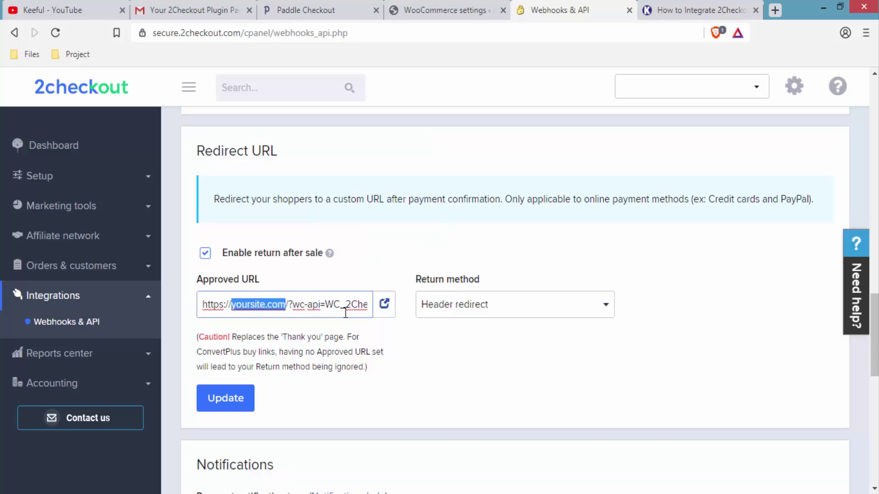
{"action": "type", "text": "keeful.co"}
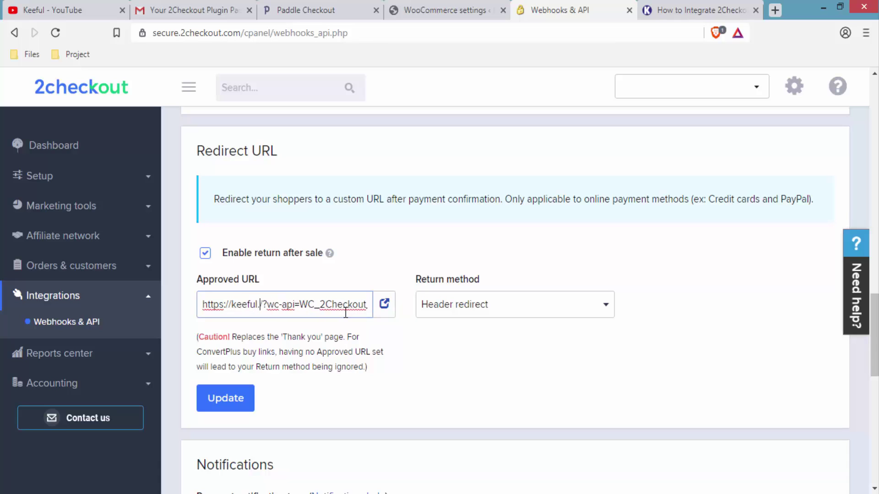
{"action": "type", "text": "m"}
{"action": "left_click", "coordinate": [414, 357]}
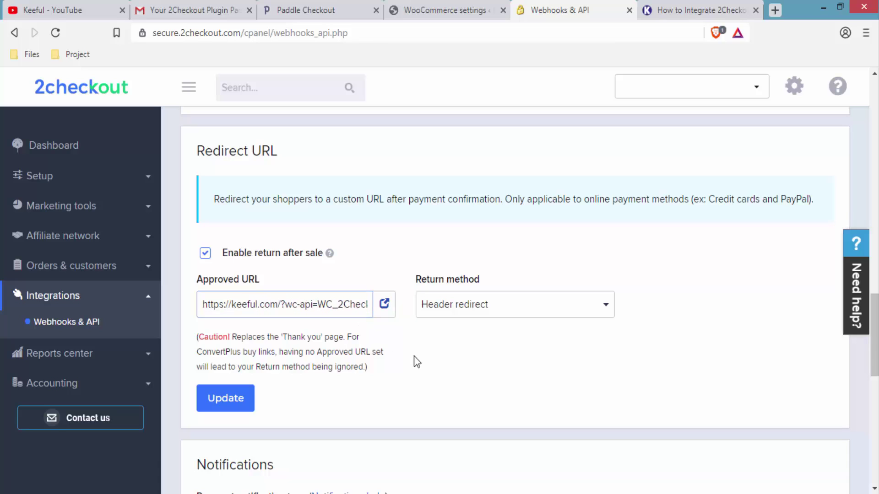
{"action": "left_click", "coordinate": [227, 397]}
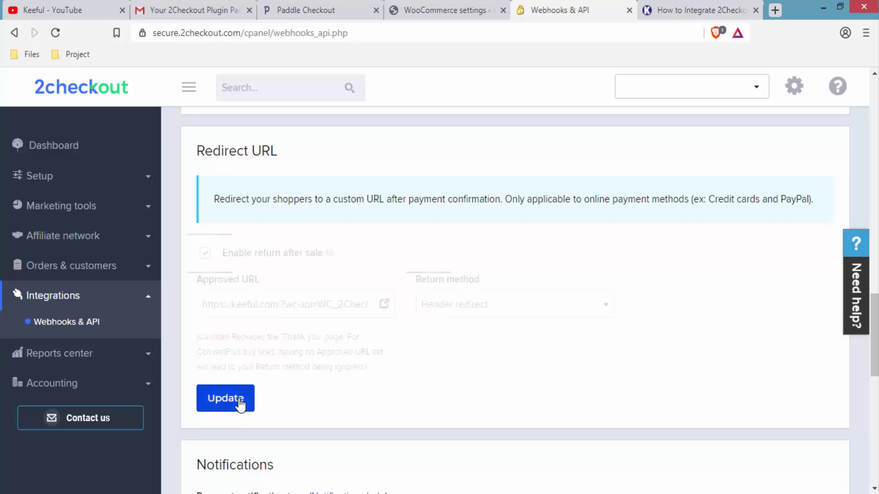
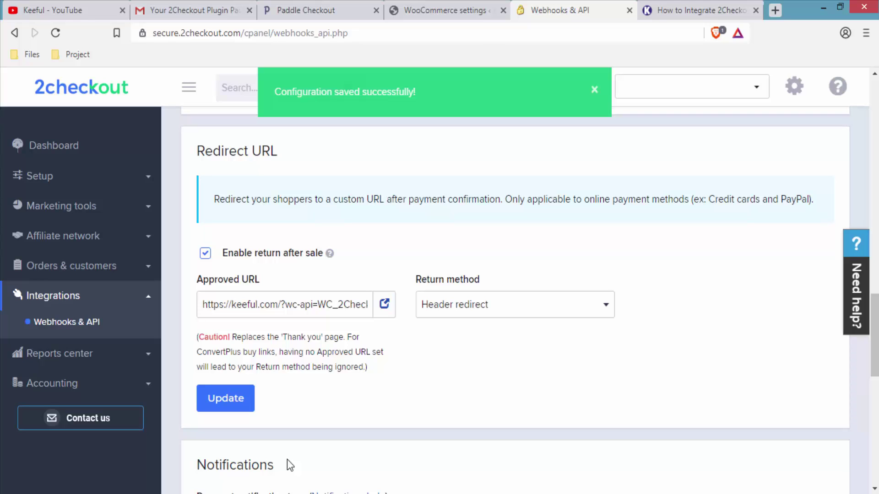
Scroll back to the top of the saved Webhooks & API page.
{"action": "scroll", "coordinate": [708, 341], "scroll_direction": "up", "scroll_amount": 7}
{"action": "scroll", "coordinate": [708, 341], "scroll_direction": "up", "scroll_amount": 10}
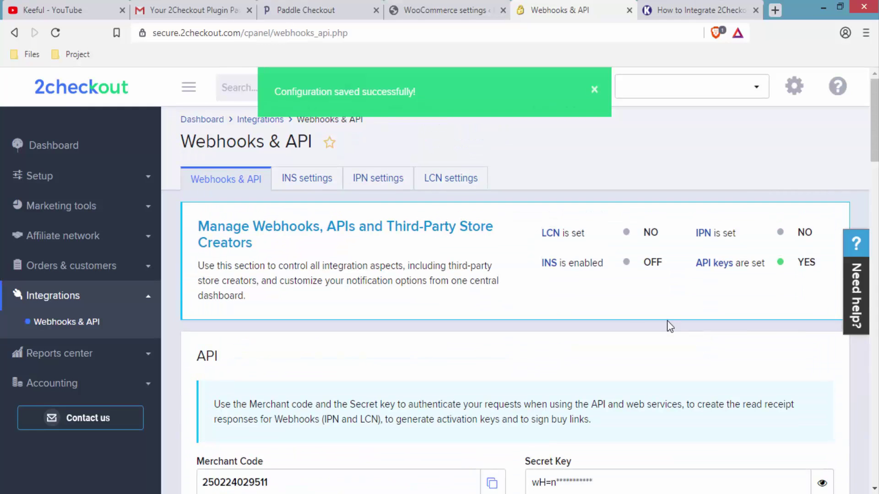
Open an empty Add endpoint form under the INS settings.
{"action": "left_click", "coordinate": [315, 181]}
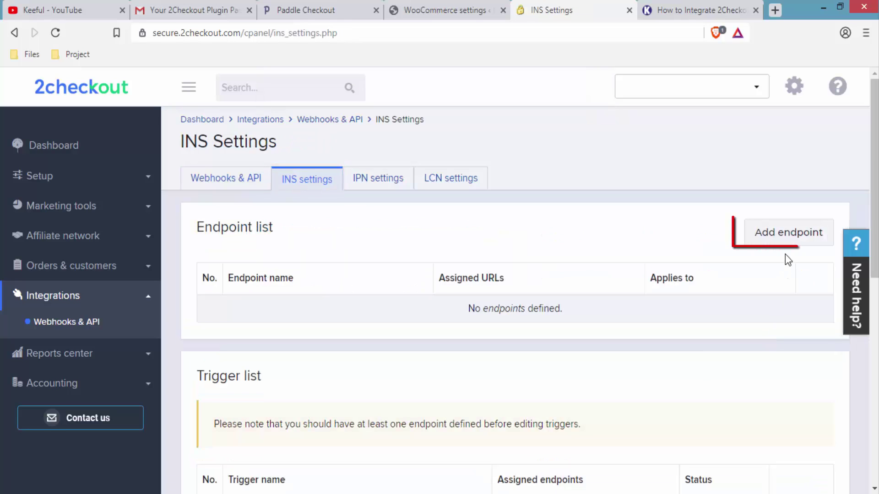
{"action": "left_click", "coordinate": [788, 238]}
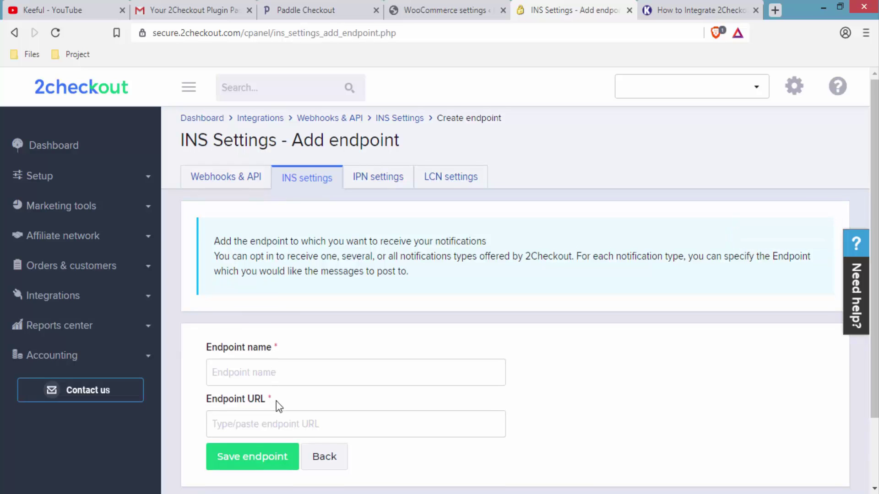
{"action": "scroll", "coordinate": [277, 401], "scroll_direction": "down", "scroll_amount": 1}
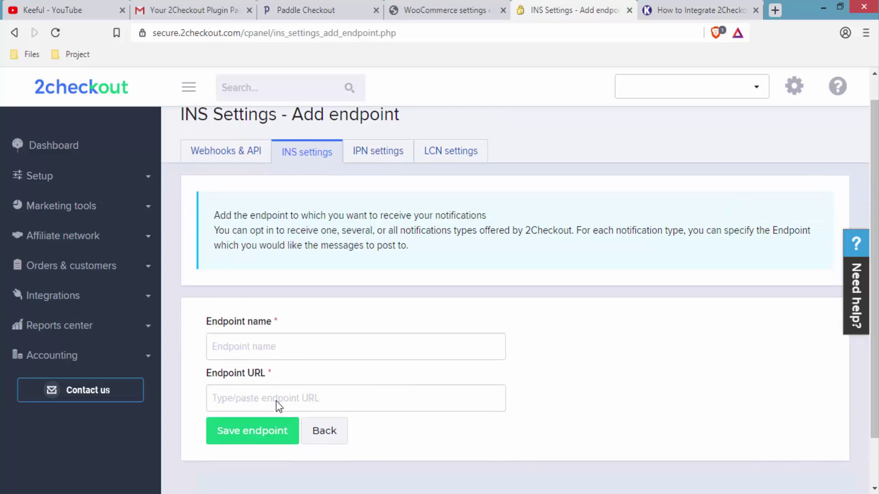
{"action": "left_click", "coordinate": [671, 12]}
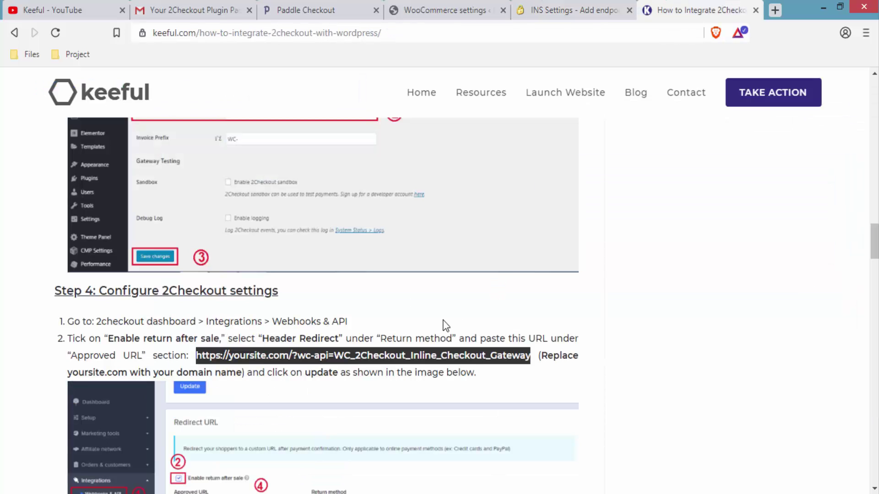
Copy the example Inline Checkout return URL from Step 4 of the Keeful guide.
{"action": "left_click", "coordinate": [460, 307]}
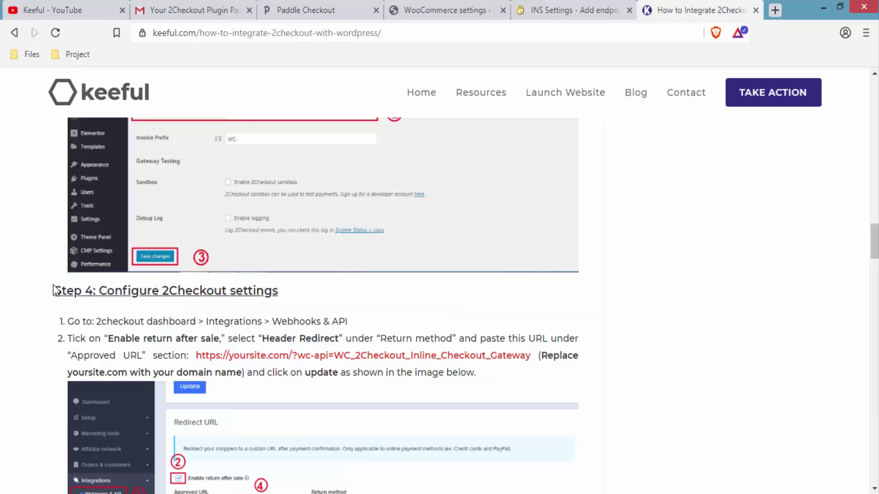
{"action": "left_click_drag", "start_coordinate": [55, 291], "coordinate": [280, 291]}
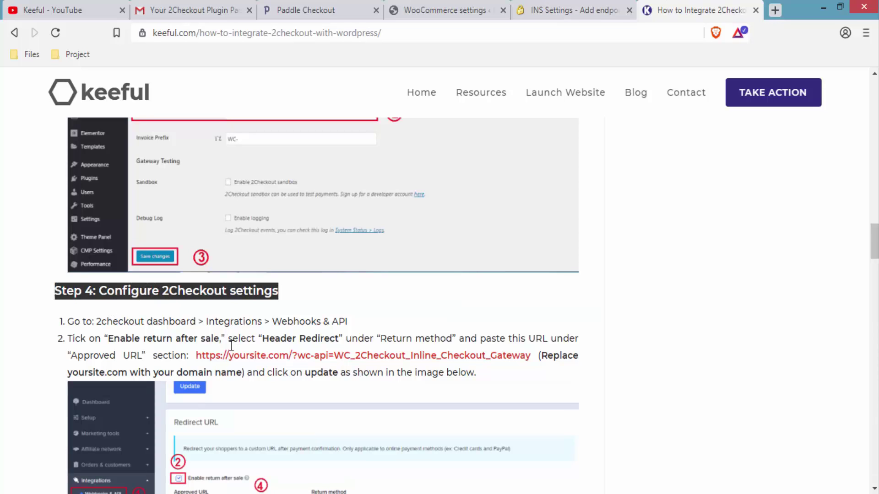
{"action": "left_click_drag", "start_coordinate": [197, 356], "coordinate": [534, 357]}
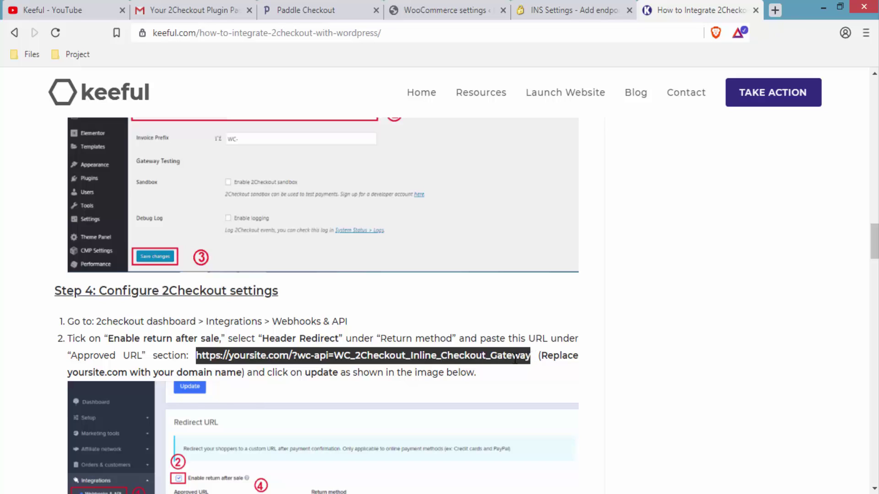
{"action": "right_click", "coordinate": [513, 359]}
{"action": "left_click", "coordinate": [527, 369]}
{"action": "left_click", "coordinate": [567, 5]}
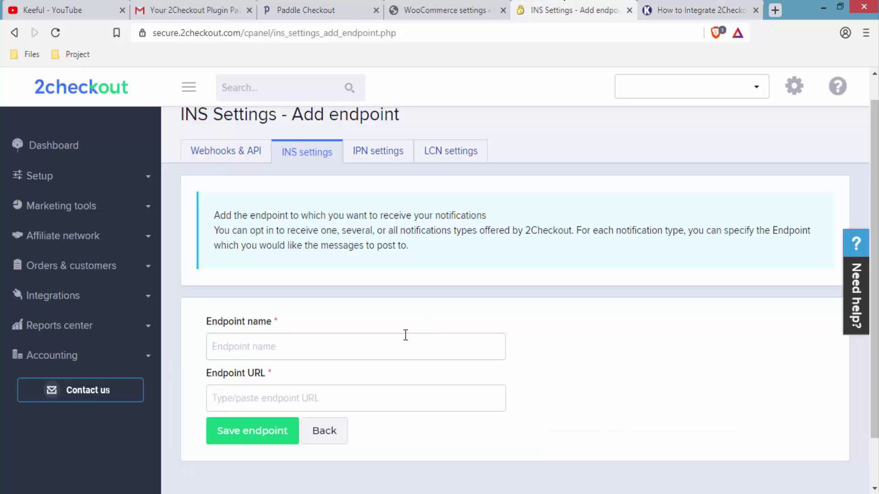
Paste the return URL as the Endpoint name, replacing yoursite.com with keeful.com.
{"action": "right_click", "coordinate": [387, 345]}
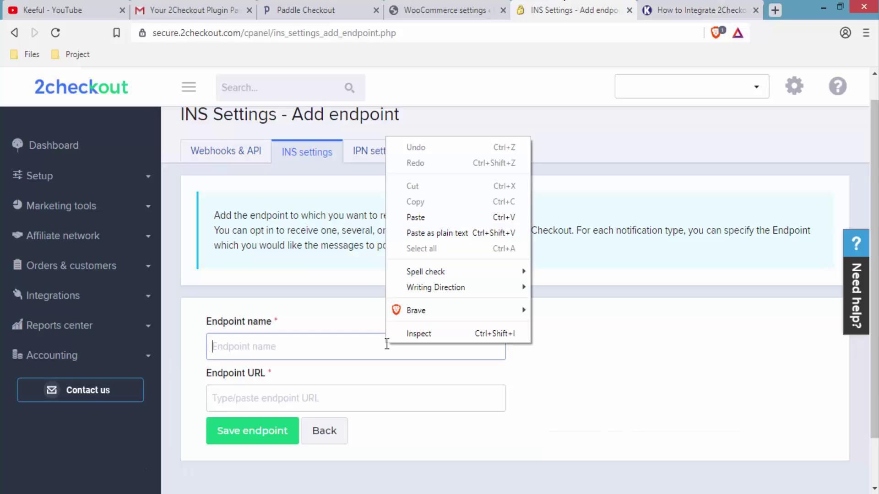
{"action": "left_click", "coordinate": [432, 222]}
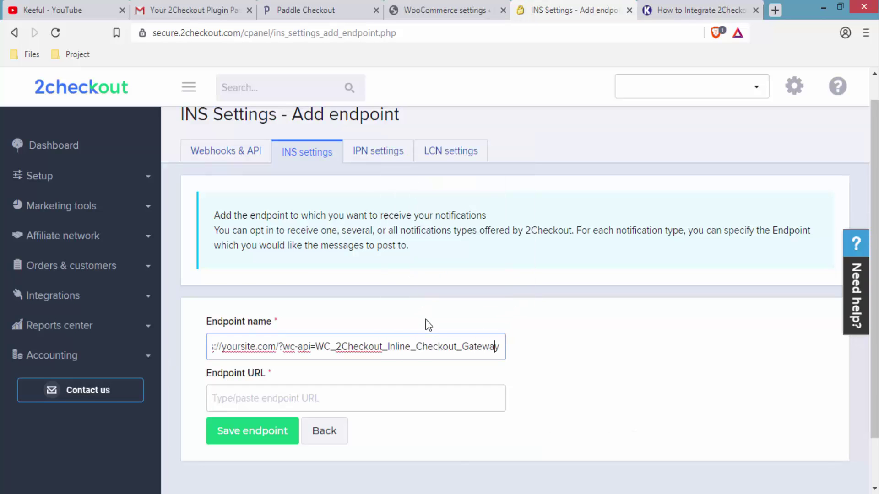
{"action": "key", "text": "Home"}
{"action": "key", "text": "ctrl+Right"}
{"action": "key", "text": "ctrl+shift+Right"}
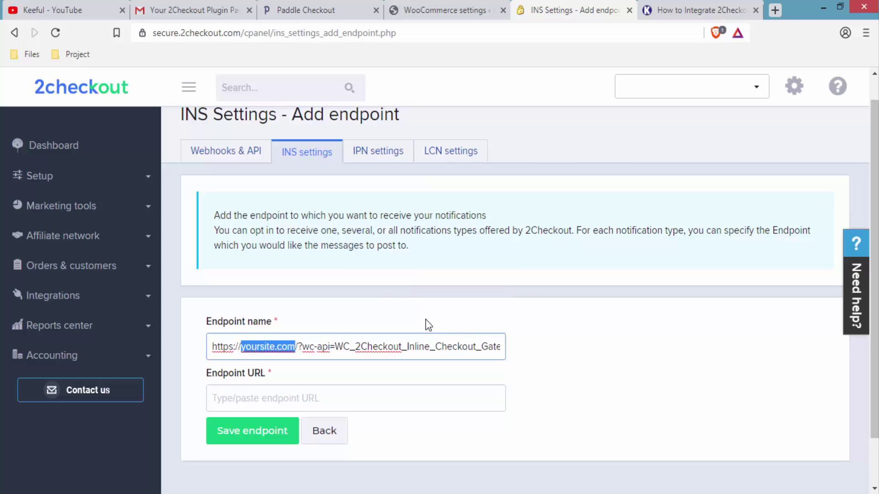
{"action": "type", "text": "keeful.com"}
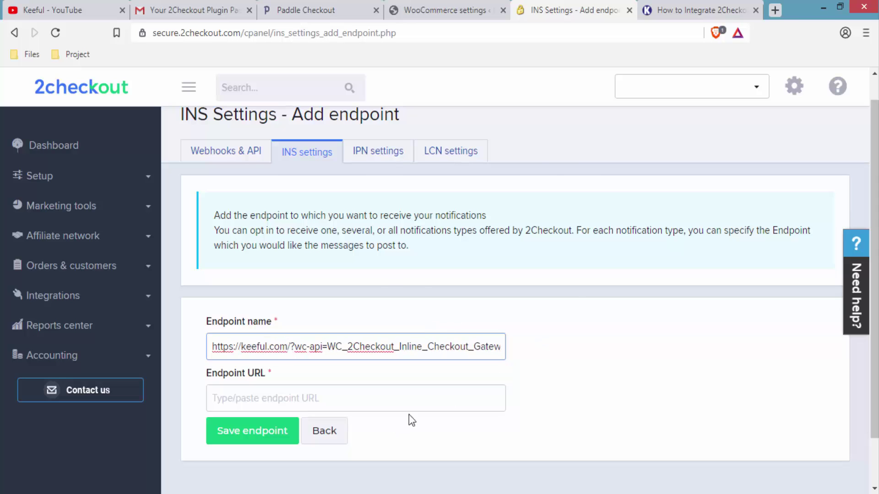
Copy the keeful.com URL into Endpoint URL and save the endpoint.
{"action": "key", "text": "ctrl+a"}
{"action": "right_click", "coordinate": [360, 347]}
{"action": "left_click", "coordinate": [442, 166]}
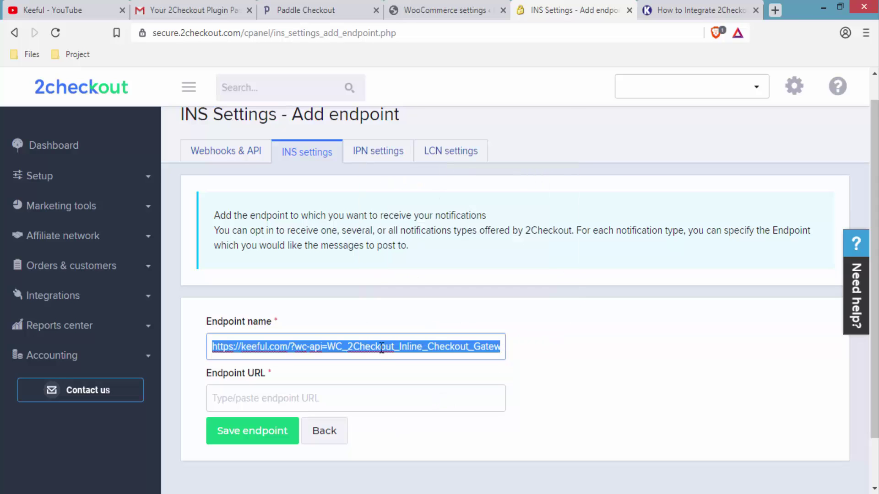
{"action": "left_click", "coordinate": [360, 400]}
{"action": "right_click", "coordinate": [362, 400]}
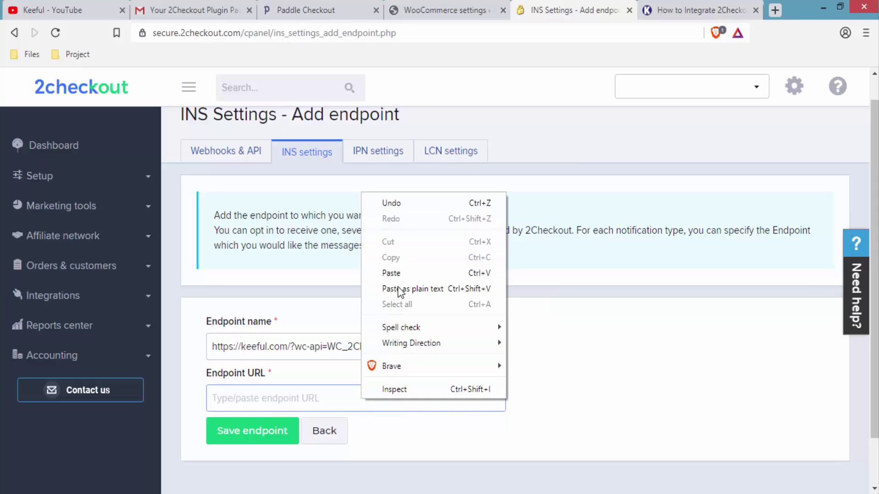
{"action": "left_click", "coordinate": [405, 273]}
{"action": "left_click", "coordinate": [569, 383]}
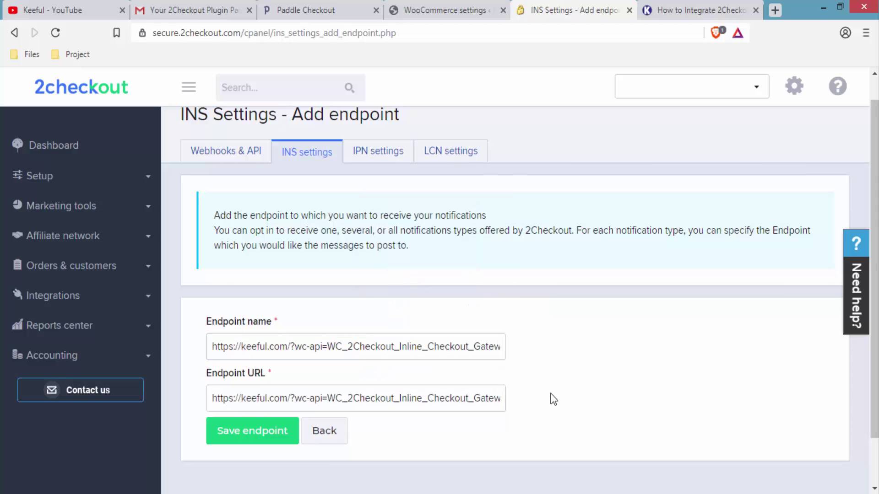
{"action": "left_click", "coordinate": [279, 435]}
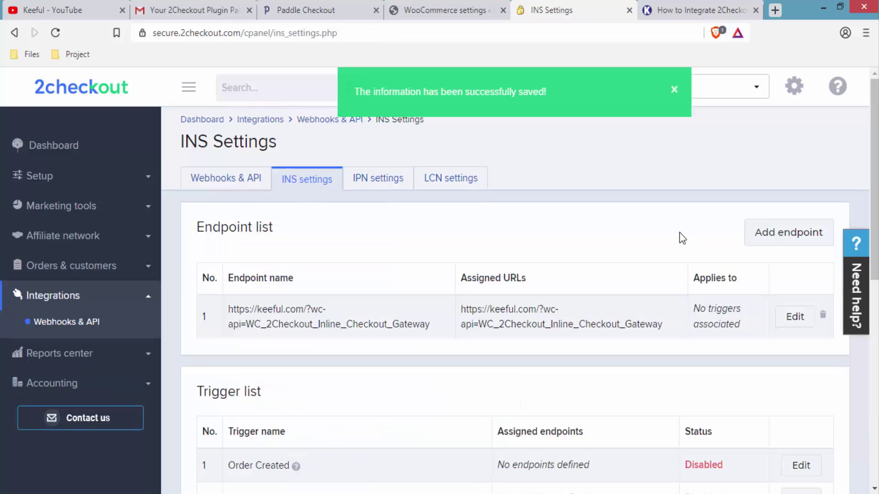
Review the Order Created, Fraud Status Changed, Invoice Status Changed and Refund Issued triggers, then edit Order Created.
{"action": "left_click", "coordinate": [675, 95]}
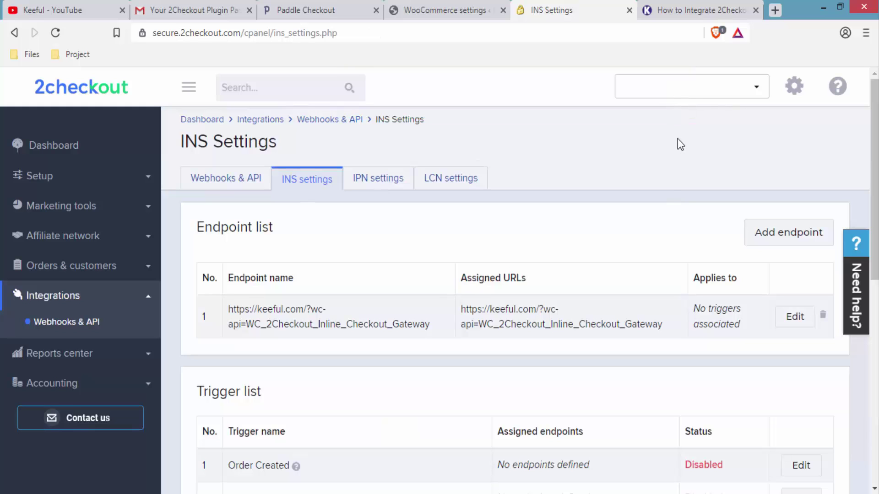
{"action": "scroll", "coordinate": [677, 139], "scroll_direction": "down", "scroll_amount": 3}
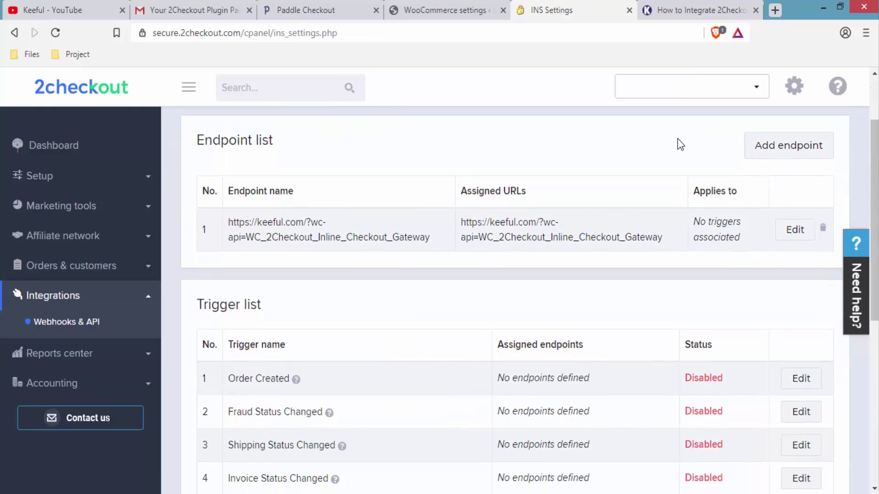
{"action": "scroll", "coordinate": [678, 139], "scroll_direction": "down", "scroll_amount": 2}
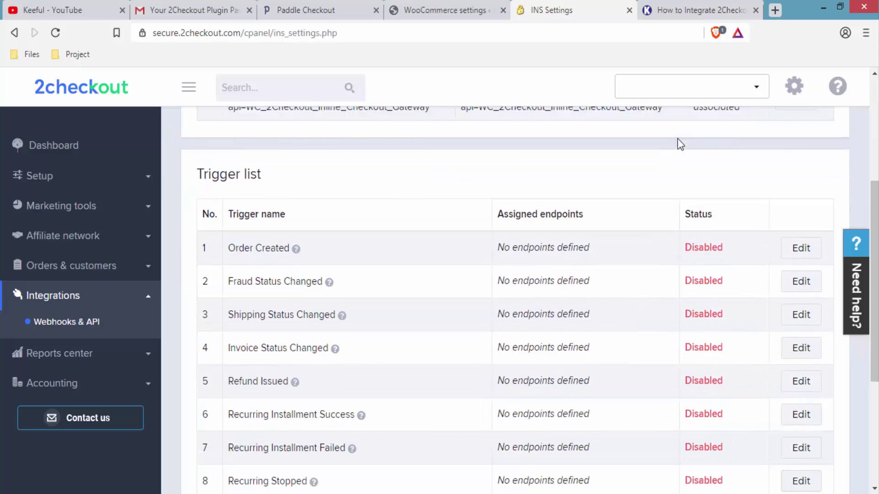
{"action": "scroll", "coordinate": [677, 139], "scroll_direction": "down", "scroll_amount": 1}
{"action": "left_click_drag", "start_coordinate": [228, 194], "coordinate": [288, 196]}
{"action": "left_click_drag", "start_coordinate": [228, 227], "coordinate": [325, 229]}
{"action": "left_click_drag", "start_coordinate": [227, 293], "coordinate": [335, 298]}
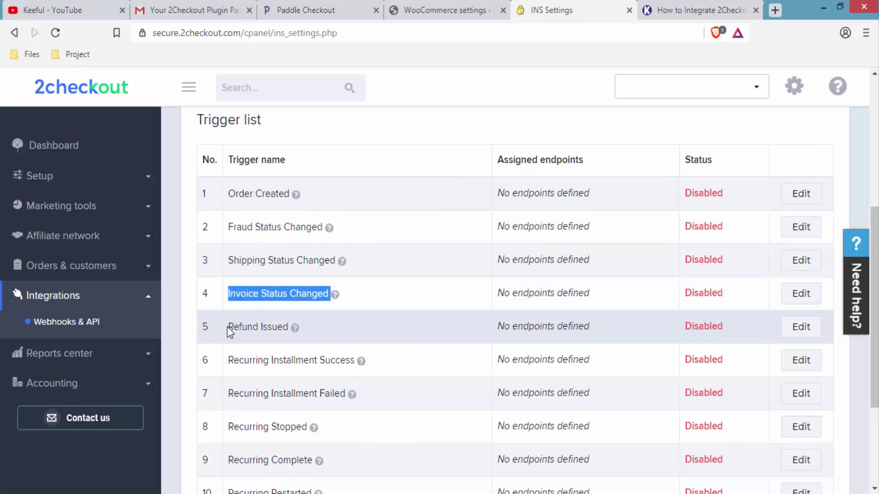
{"action": "left_click_drag", "start_coordinate": [227, 327], "coordinate": [284, 328]}
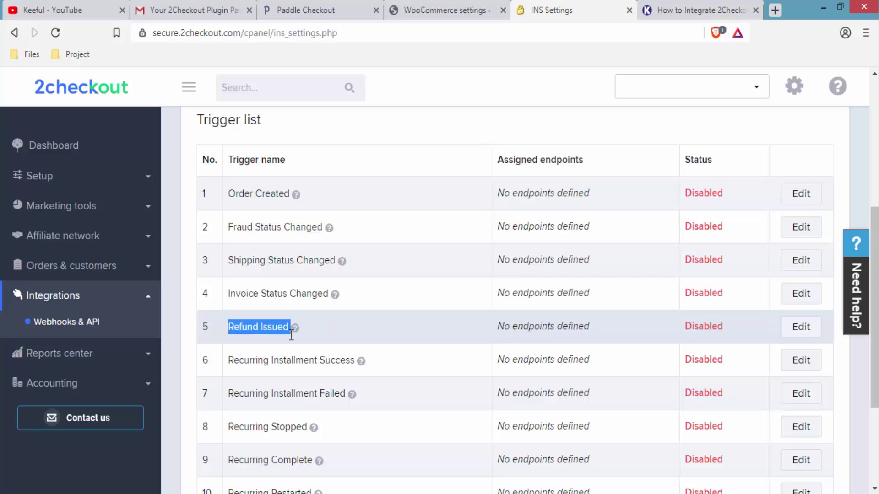
{"action": "left_click", "coordinate": [802, 197]}
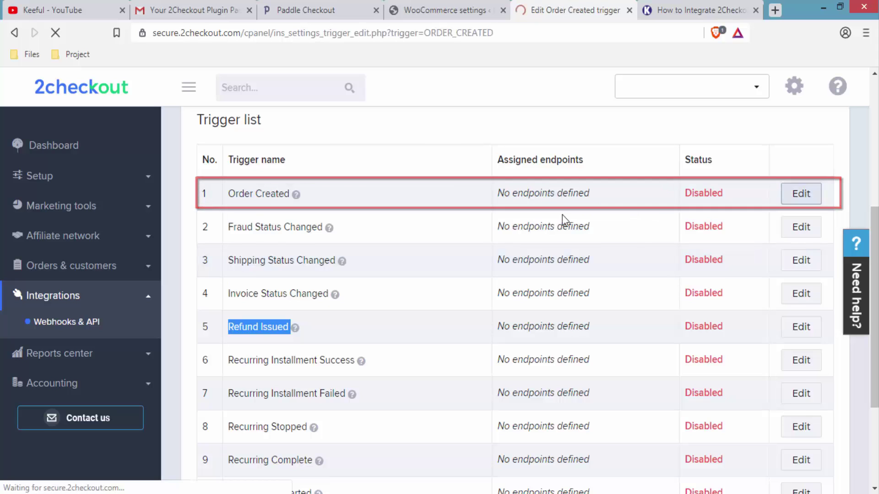
Assign the keeful.com endpoint to the Order Created trigger.
{"action": "scroll", "coordinate": [724, 372], "scroll_direction": "down", "scroll_amount": 3}
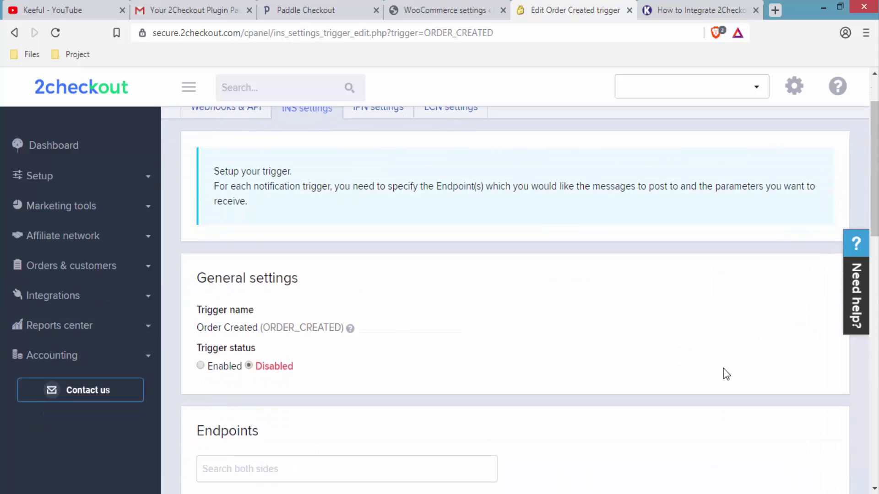
{"action": "scroll", "coordinate": [723, 369], "scroll_direction": "down", "scroll_amount": 2}
{"action": "scroll", "coordinate": [228, 225], "scroll_direction": "up", "scroll_amount": 1}
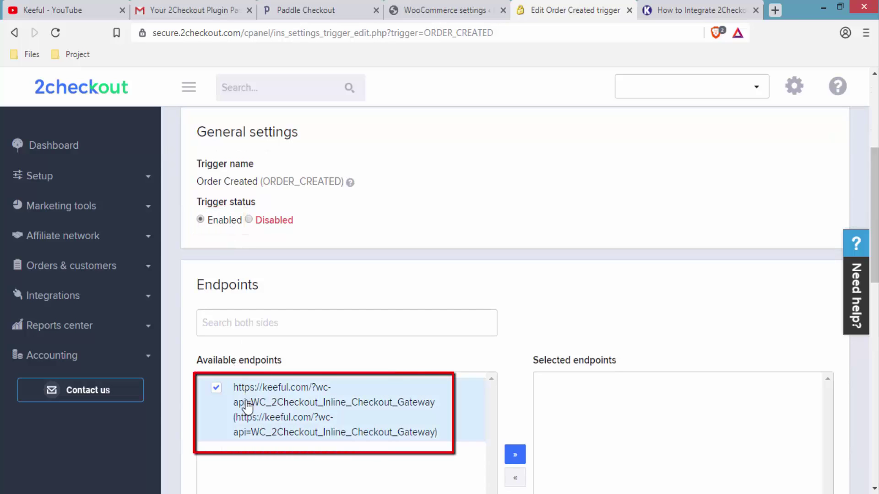
{"action": "left_click", "coordinate": [516, 456]}
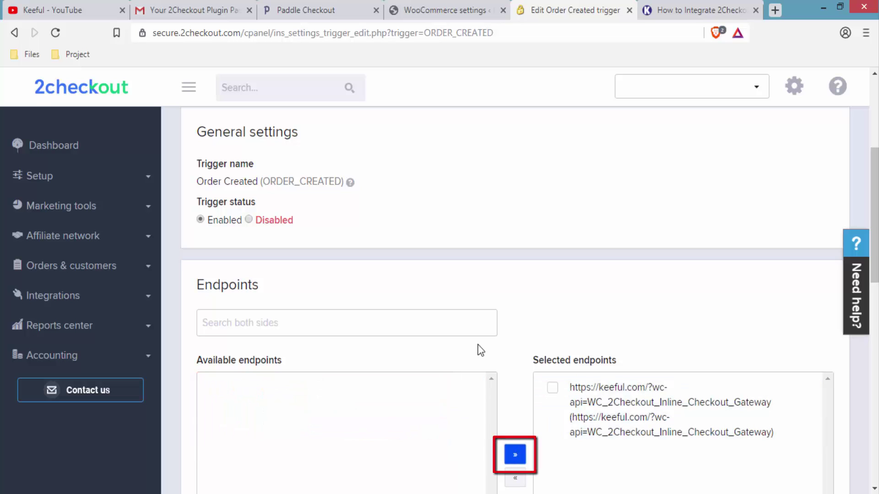
Include all parameters, save the Order Created trigger and return to INS settings.
{"action": "scroll", "coordinate": [480, 350], "scroll_direction": "down", "scroll_amount": 3}
{"action": "scroll", "coordinate": [480, 350], "scroll_direction": "down", "scroll_amount": 10}
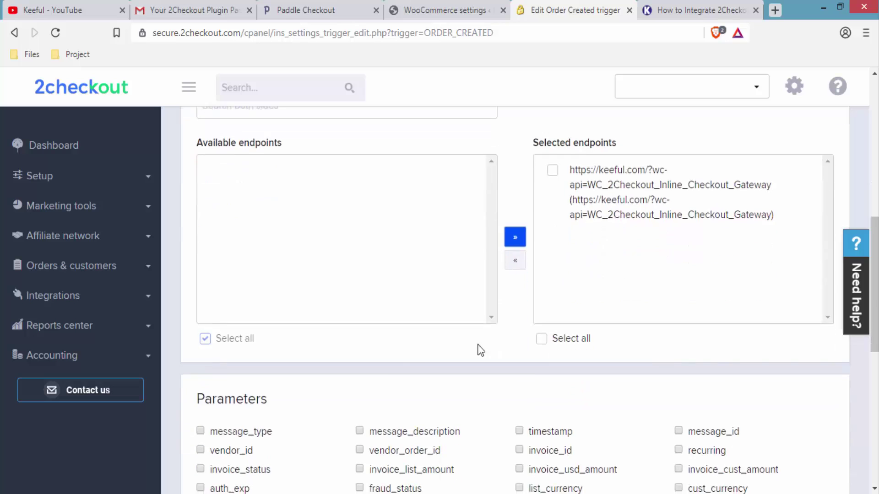
{"action": "scroll", "coordinate": [768, 322], "scroll_direction": "down", "scroll_amount": 1}
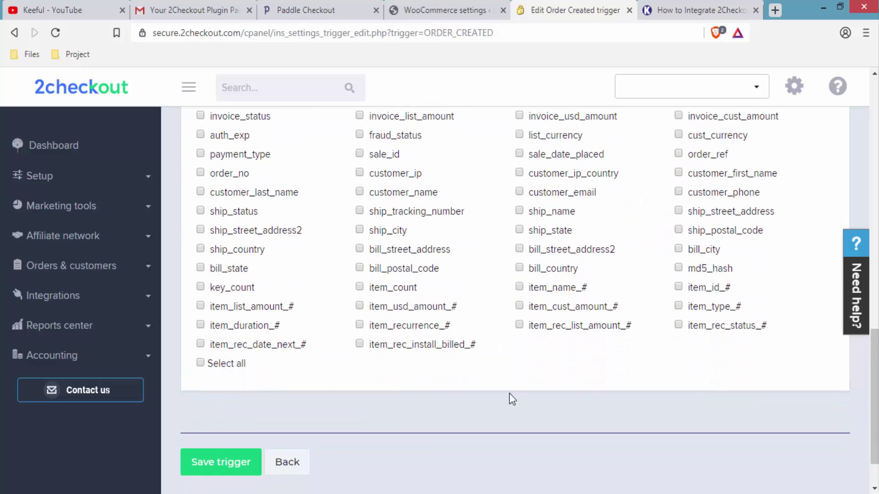
{"action": "left_click", "coordinate": [239, 366]}
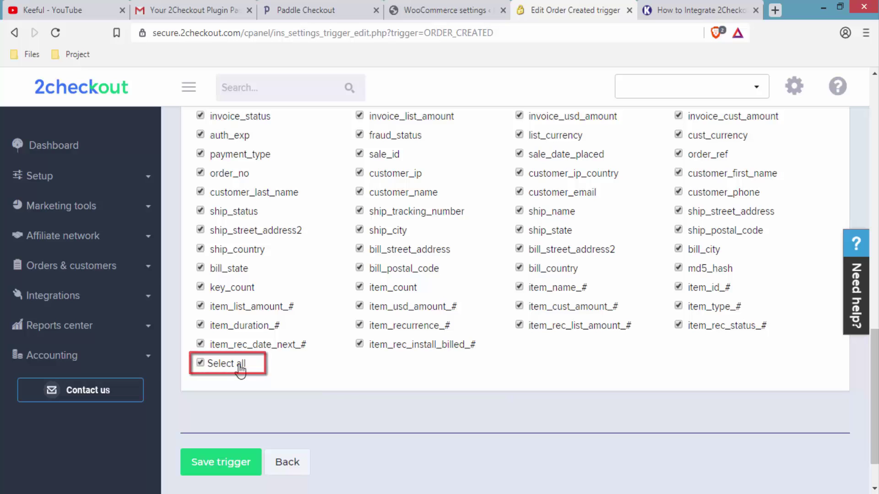
{"action": "scroll", "coordinate": [241, 371], "scroll_direction": "down", "scroll_amount": 1}
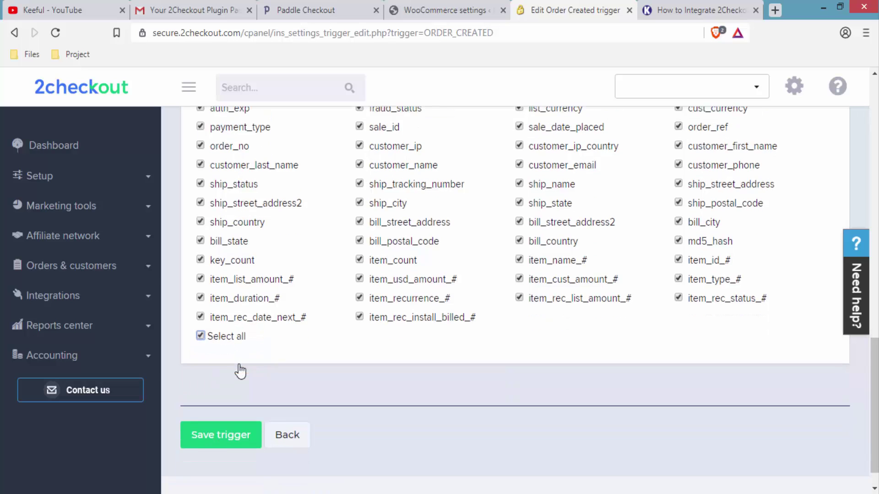
{"action": "left_click", "coordinate": [241, 436]}
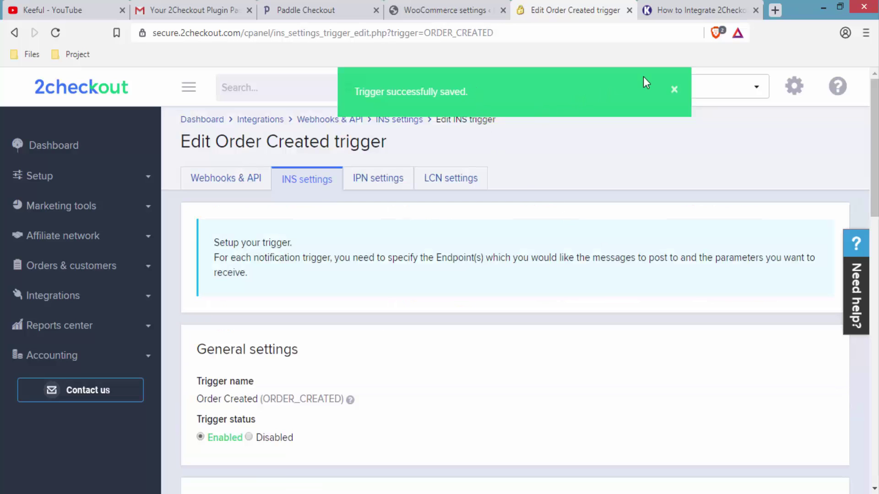
{"action": "left_click", "coordinate": [673, 90]}
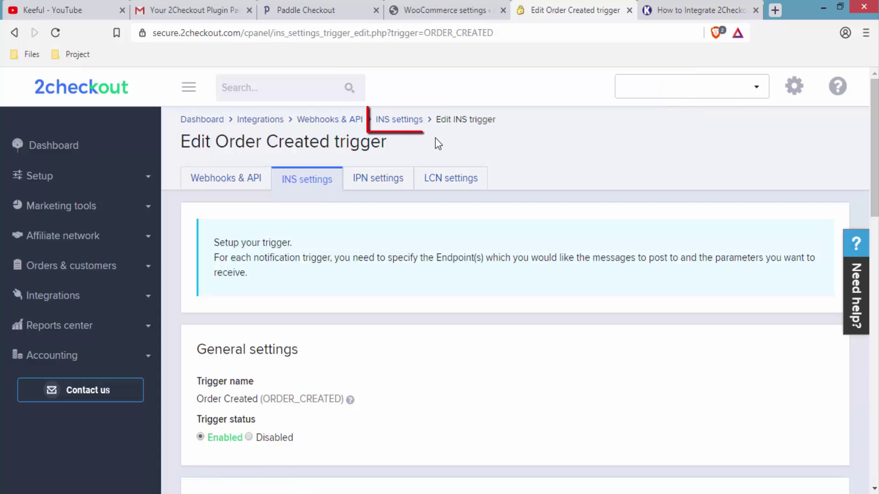
{"action": "left_click", "coordinate": [407, 126]}
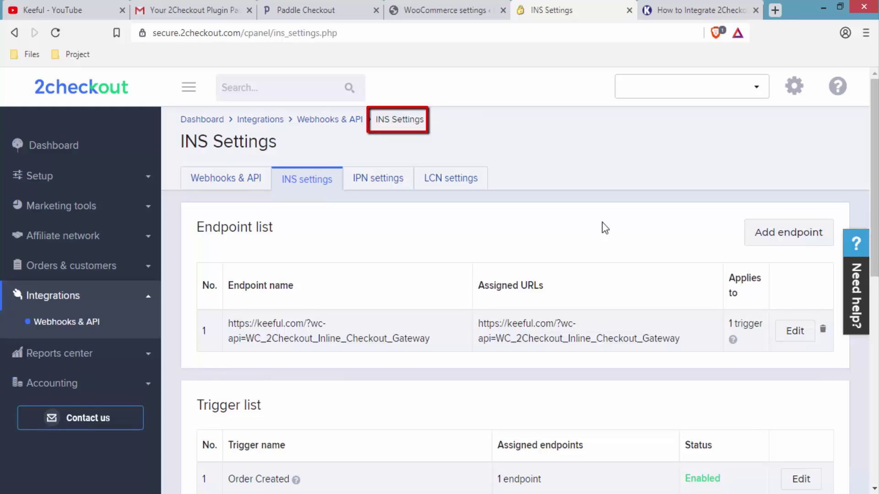
Enable the Fraud Status Changed trigger and assign it the keeful.com endpoint.
{"action": "scroll", "coordinate": [603, 225], "scroll_direction": "down", "scroll_amount": 4}
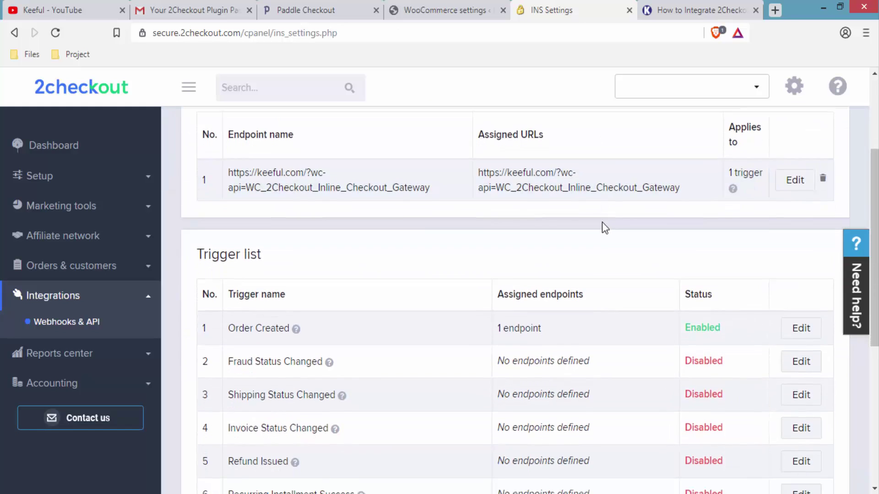
{"action": "scroll", "coordinate": [602, 222], "scroll_direction": "down", "scroll_amount": 2}
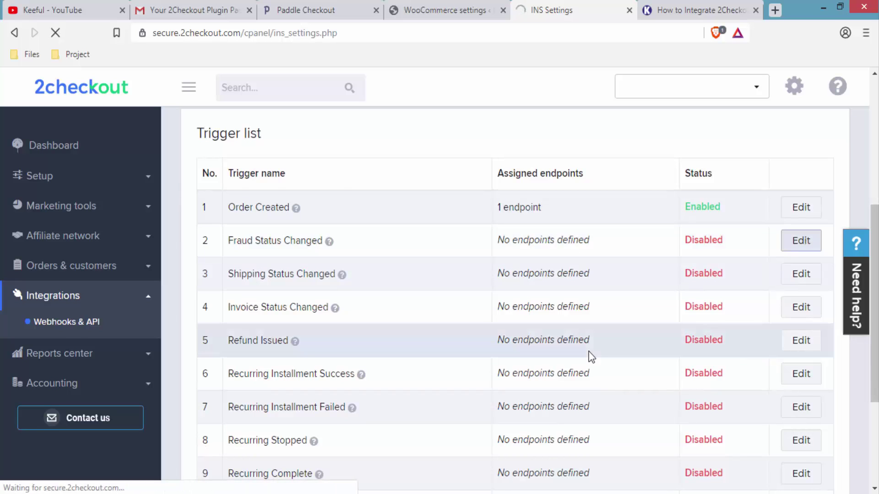
{"action": "scroll", "coordinate": [549, 371], "scroll_direction": "down", "scroll_amount": 5}
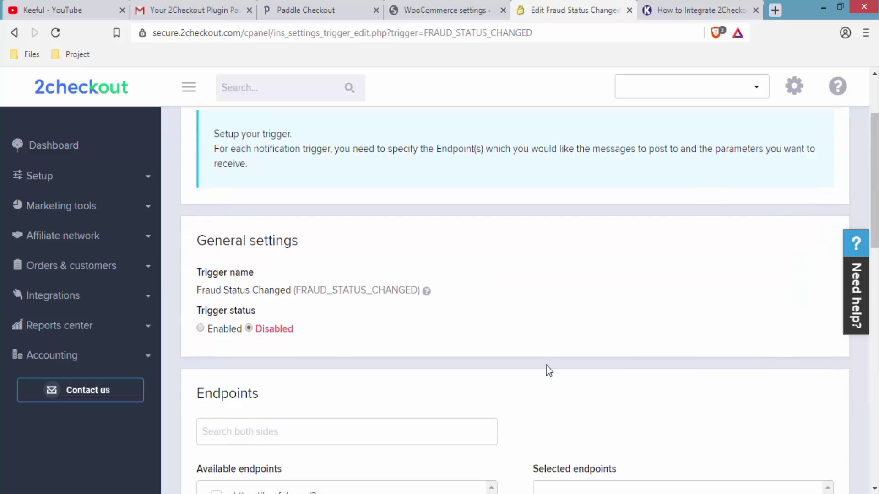
{"action": "left_click", "coordinate": [233, 225]}
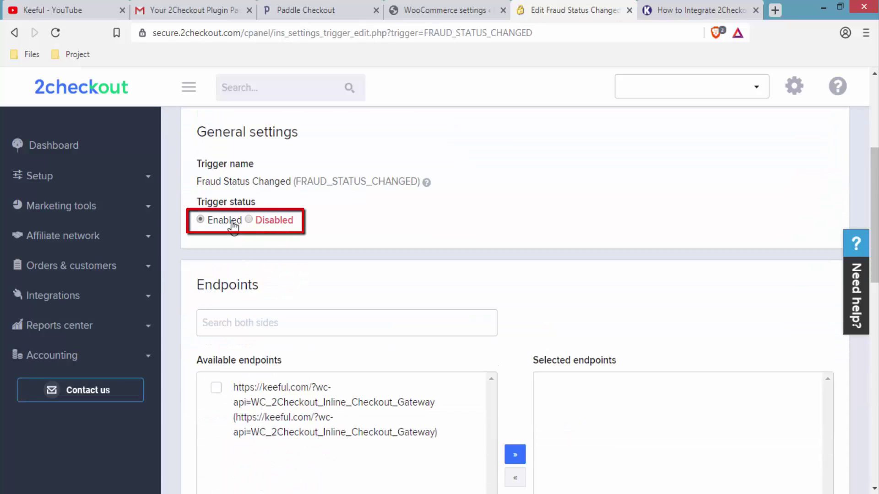
{"action": "scroll", "coordinate": [285, 338], "scroll_direction": "down", "scroll_amount": 2}
{"action": "left_click", "coordinate": [285, 337]}
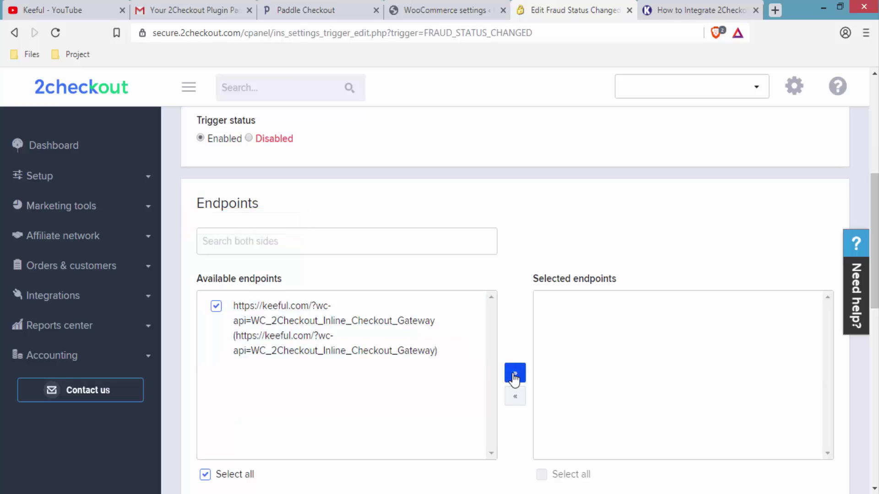
{"action": "left_click", "coordinate": [515, 373]}
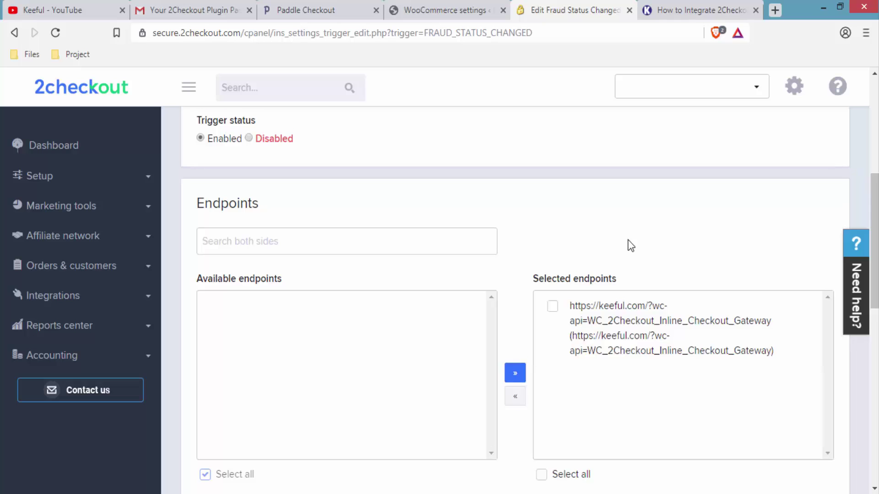
Select all parameters and save the Fraud Status Changed trigger.
{"action": "scroll", "coordinate": [630, 246], "scroll_direction": "down", "scroll_amount": 4}
{"action": "scroll", "coordinate": [631, 246], "scroll_direction": "down", "scroll_amount": 3}
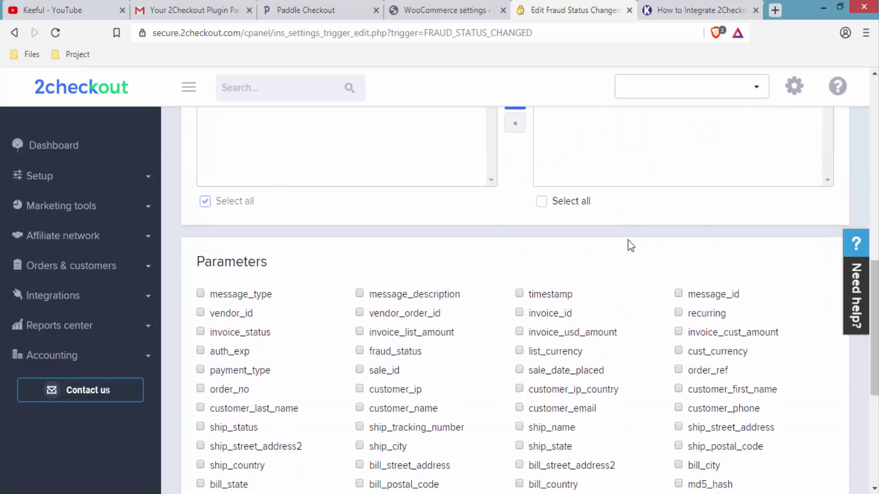
{"action": "scroll", "coordinate": [631, 246], "scroll_direction": "down", "scroll_amount": 1}
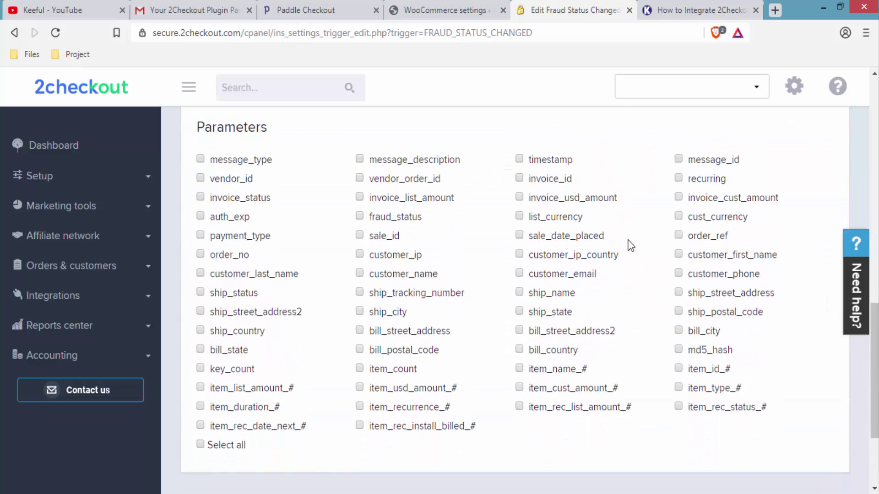
{"action": "left_click", "coordinate": [224, 446]}
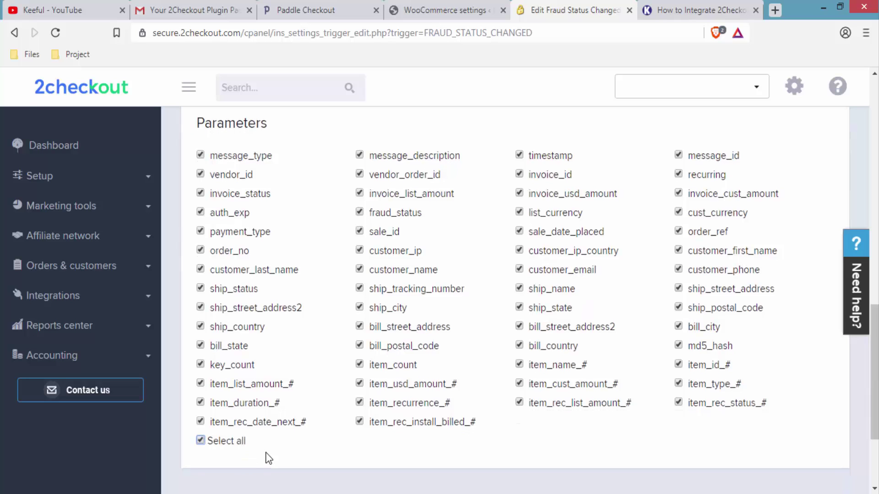
{"action": "scroll", "coordinate": [267, 455], "scroll_direction": "down", "scroll_amount": 2}
{"action": "left_click", "coordinate": [236, 447]}
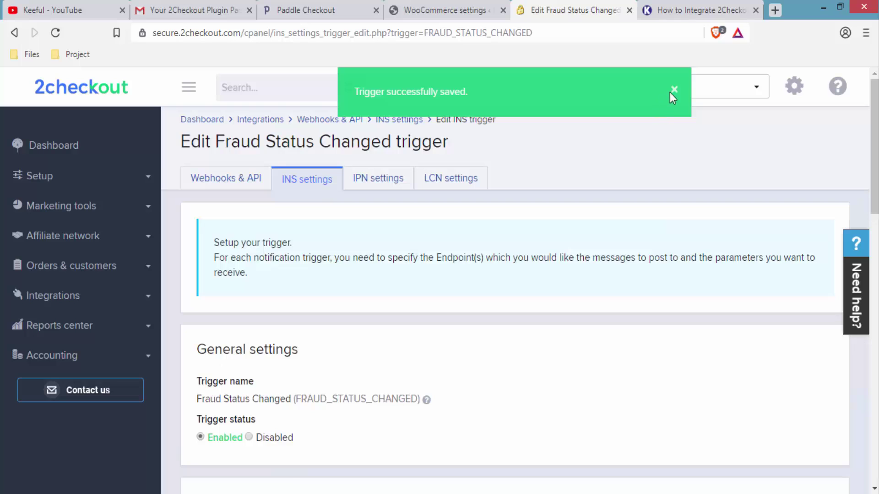
{"action": "left_click", "coordinate": [671, 92]}
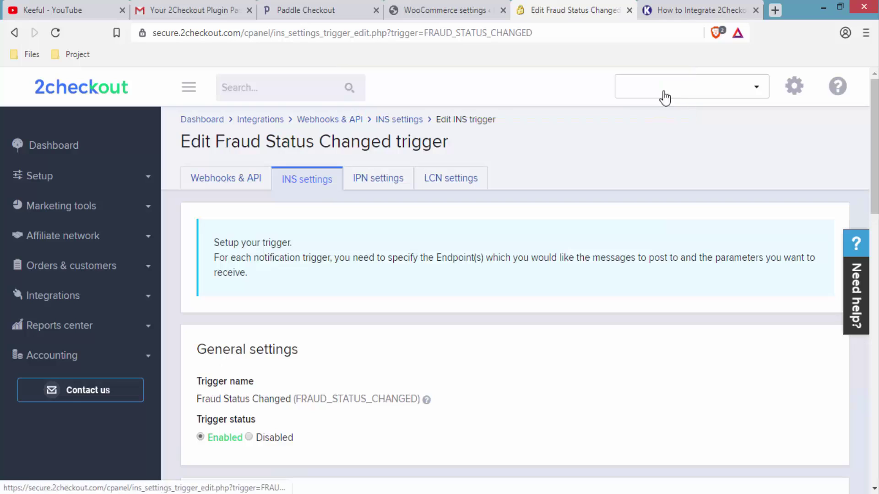
Go back to INS settings and open the Invoice Status Changed trigger.
{"action": "left_click", "coordinate": [404, 128]}
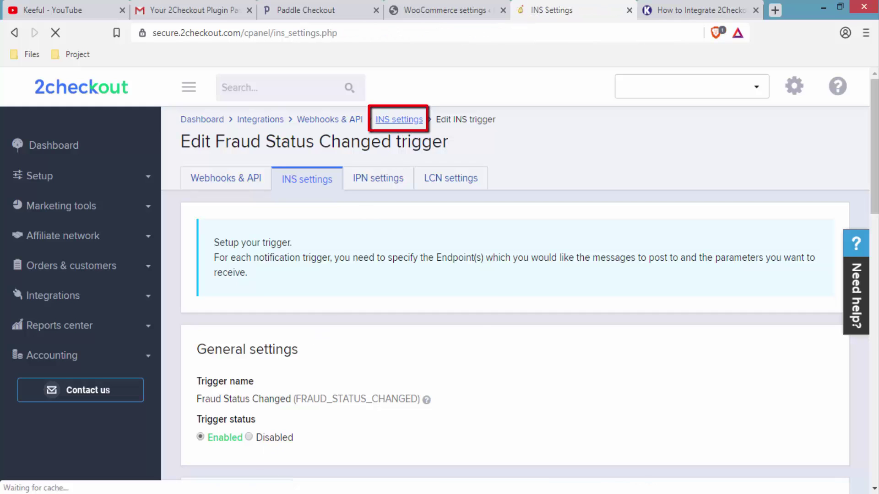
{"action": "scroll", "coordinate": [692, 233], "scroll_direction": "down", "scroll_amount": 3}
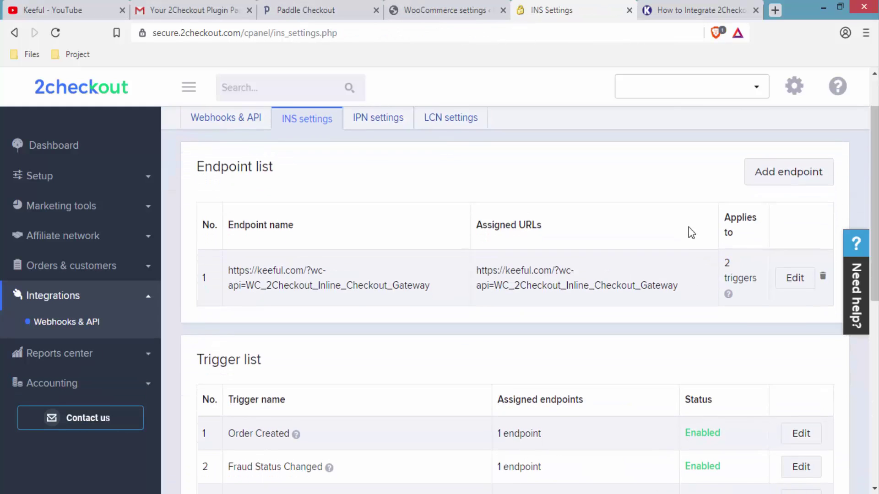
{"action": "scroll", "coordinate": [692, 233], "scroll_direction": "down", "scroll_amount": 4}
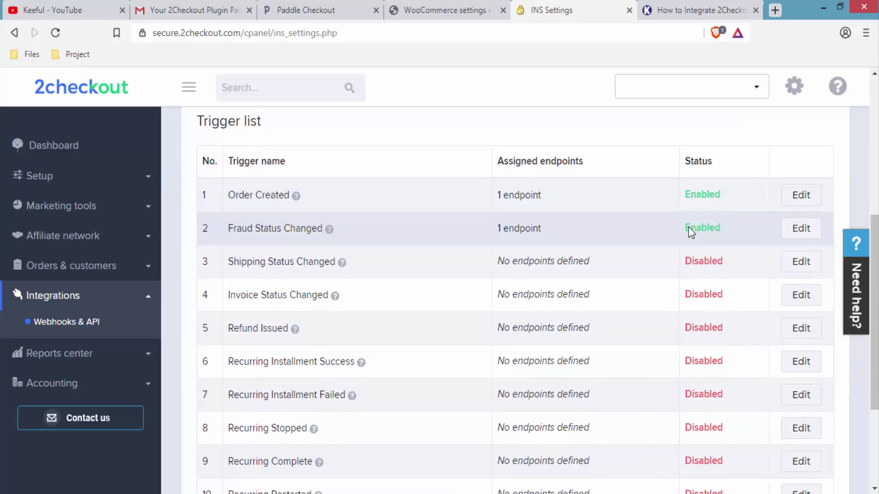
{"action": "left_click", "coordinate": [799, 298]}
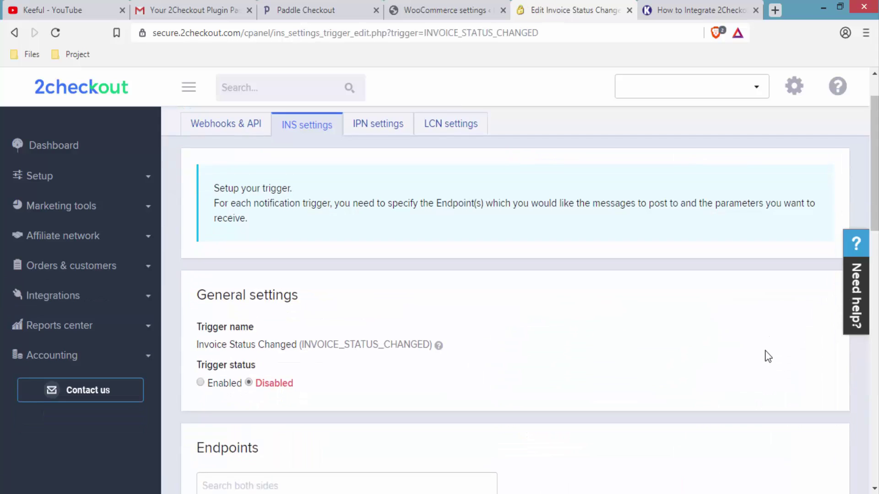
Enable the Invoice Status Changed trigger and assign it the keeful.com endpoint.
{"action": "scroll", "coordinate": [768, 356], "scroll_direction": "down", "scroll_amount": 2}
{"action": "scroll", "coordinate": [768, 356], "scroll_direction": "down", "scroll_amount": 3}
{"action": "scroll", "coordinate": [766, 356], "scroll_direction": "up", "scroll_amount": 1}
{"action": "left_click", "coordinate": [225, 221]}
{"action": "left_click", "coordinate": [262, 417]}
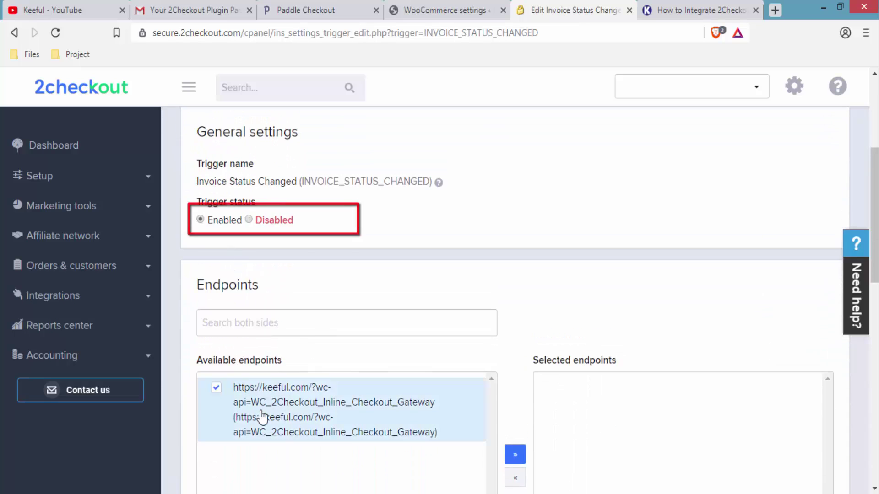
{"action": "left_click", "coordinate": [515, 455]}
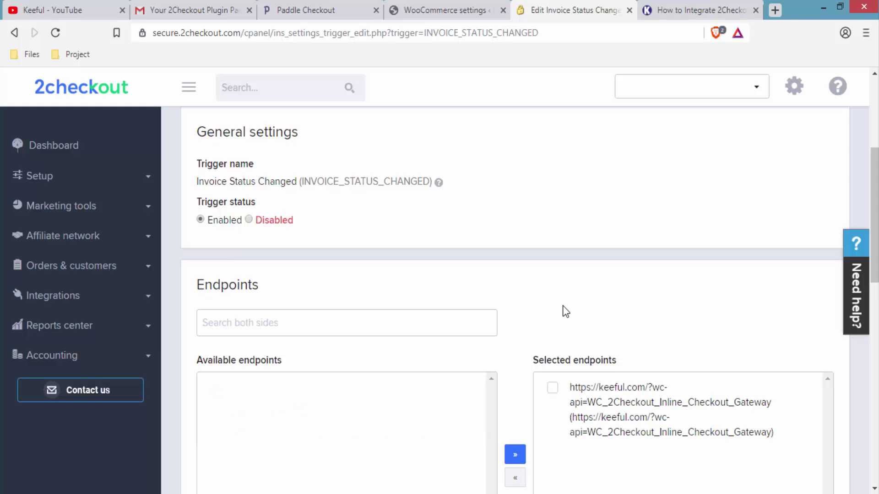
Select all parameters and save the Invoice Status Changed trigger.
{"action": "scroll", "coordinate": [564, 311], "scroll_direction": "down", "scroll_amount": 2}
{"action": "scroll", "coordinate": [562, 306], "scroll_direction": "down", "scroll_amount": 7}
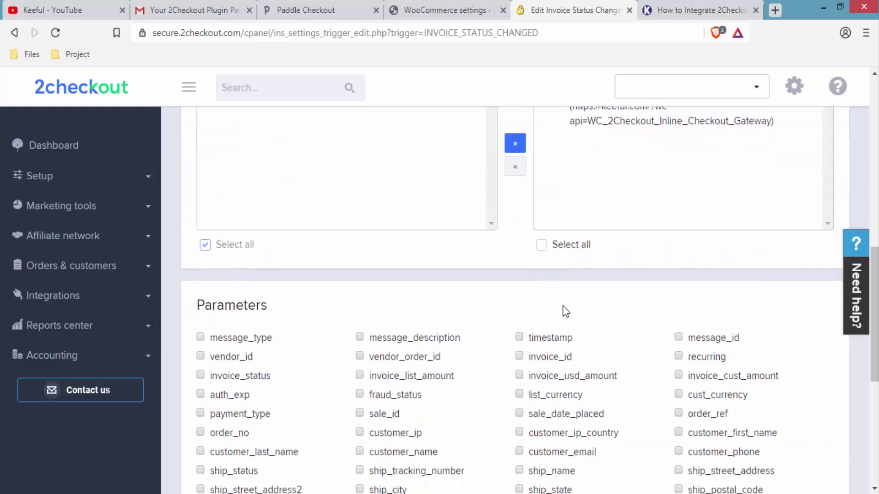
{"action": "scroll", "coordinate": [565, 311], "scroll_direction": "down", "scroll_amount": 1}
{"action": "left_click", "coordinate": [224, 477]}
{"action": "scroll", "coordinate": [226, 480], "scroll_direction": "down", "scroll_amount": 3}
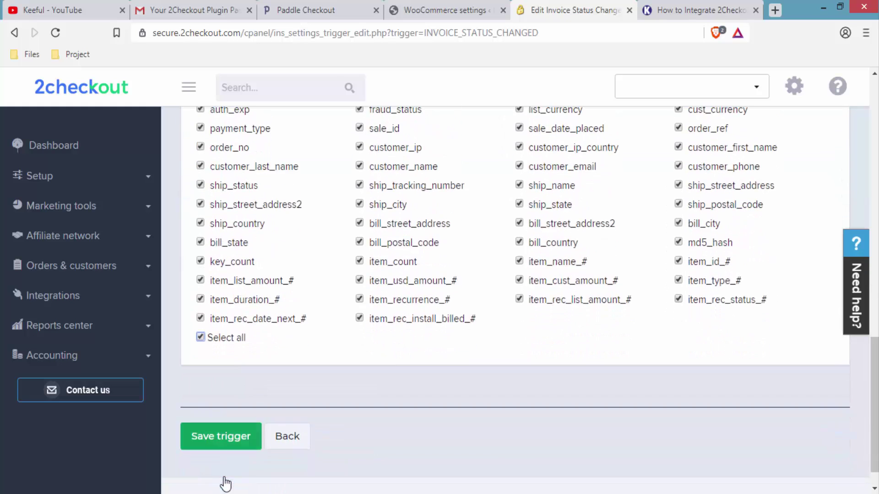
{"action": "left_click", "coordinate": [246, 443]}
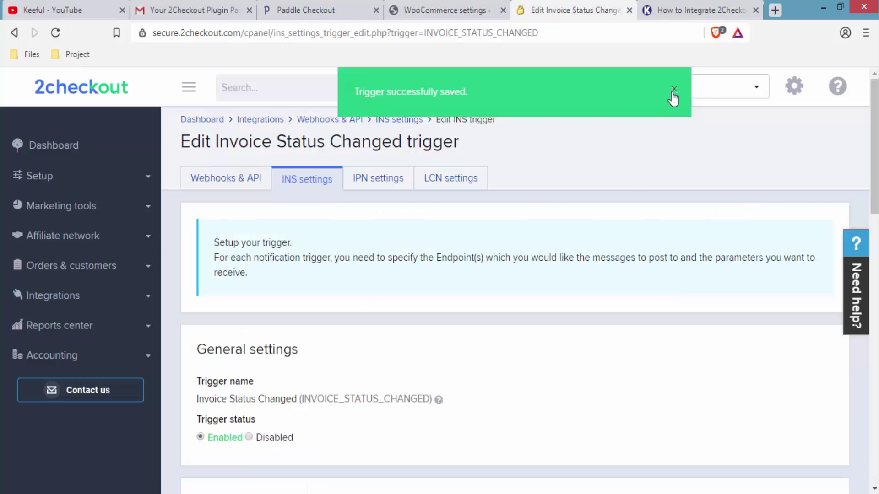
{"action": "left_click", "coordinate": [674, 94]}
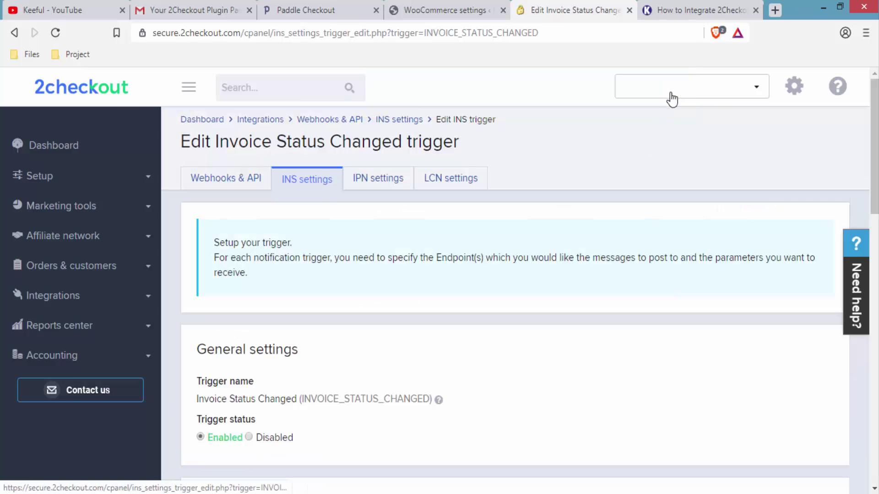
Go back to INS settings and open the Refund Issued trigger.
{"action": "left_click", "coordinate": [411, 124]}
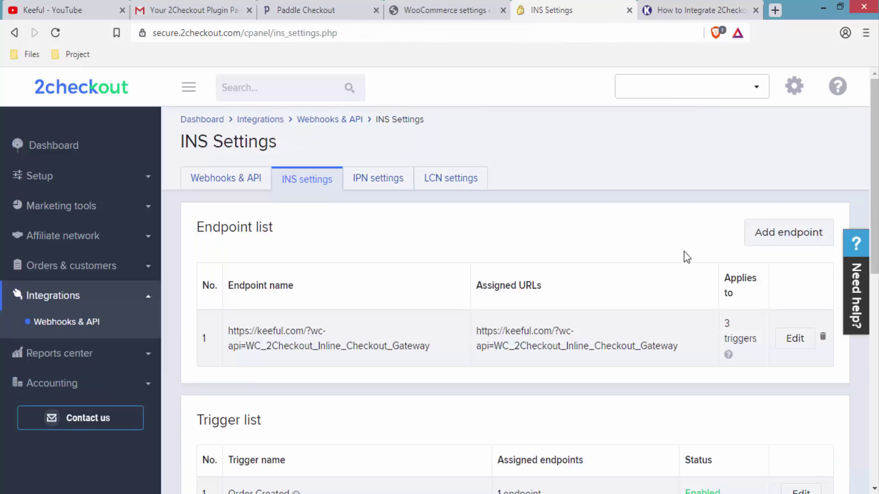
{"action": "scroll", "coordinate": [687, 257], "scroll_direction": "down", "scroll_amount": 4}
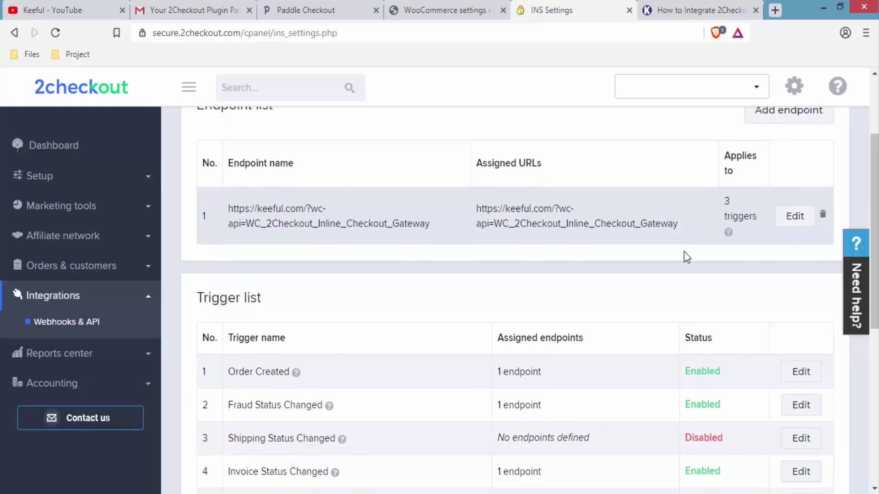
{"action": "scroll", "coordinate": [684, 254], "scroll_direction": "down", "scroll_amount": 5}
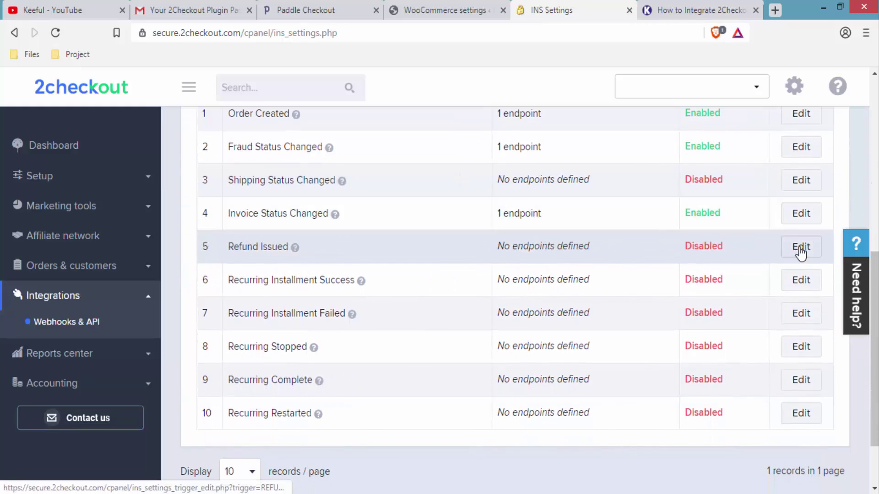
{"action": "left_click", "coordinate": [800, 250]}
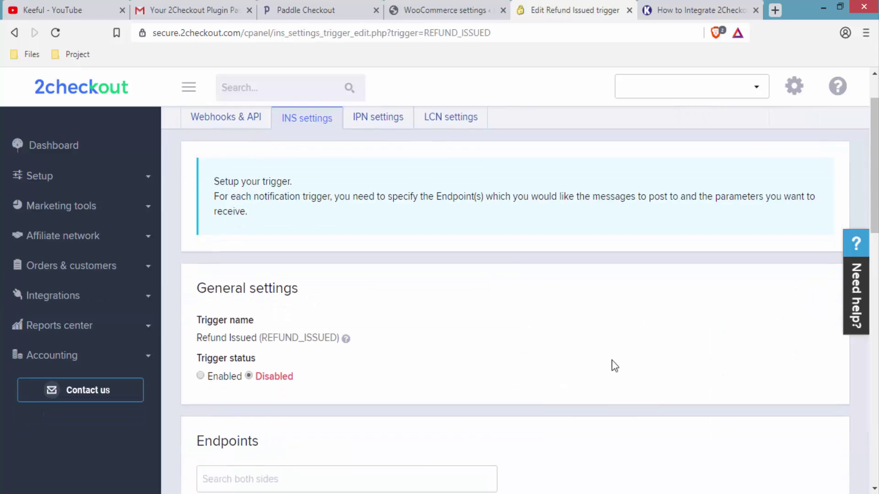
Move the keeful.com endpoint into the Refund Issued trigger's selected endpoints.
{"action": "scroll", "coordinate": [612, 360], "scroll_direction": "down", "scroll_amount": 3}
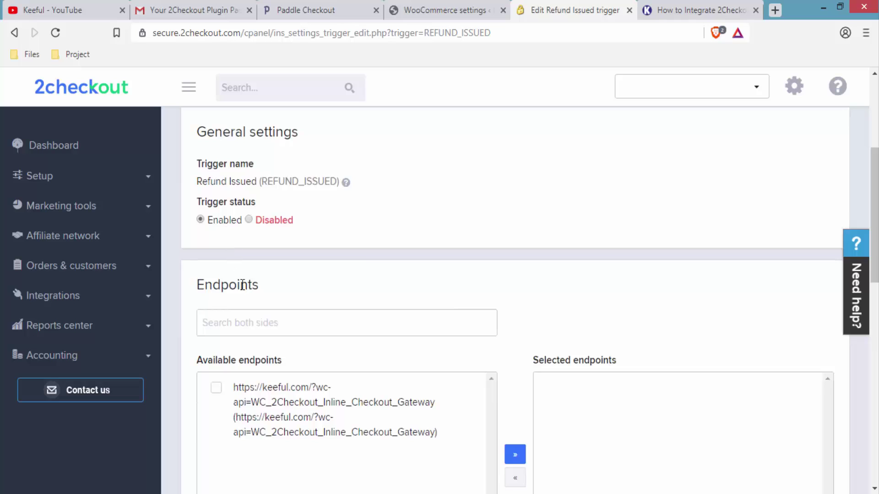
{"action": "scroll", "coordinate": [246, 285], "scroll_direction": "down", "scroll_amount": 3}
{"action": "left_click", "coordinate": [273, 279]}
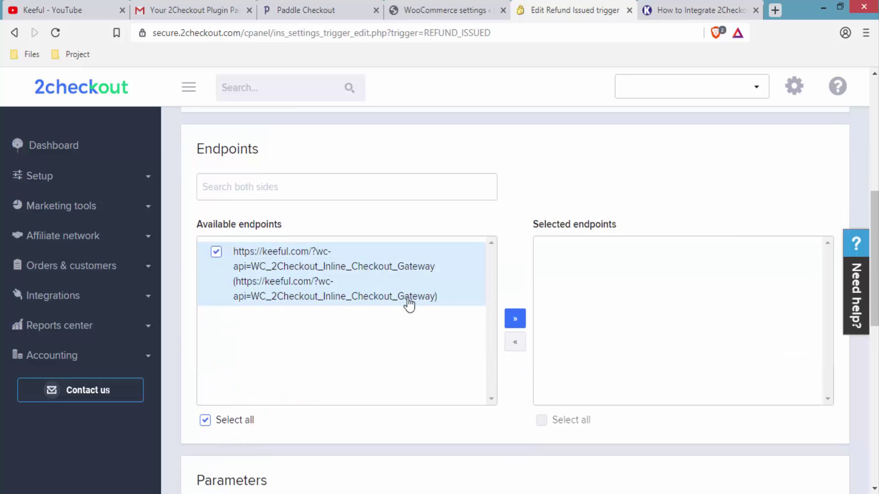
{"action": "left_click", "coordinate": [516, 319]}
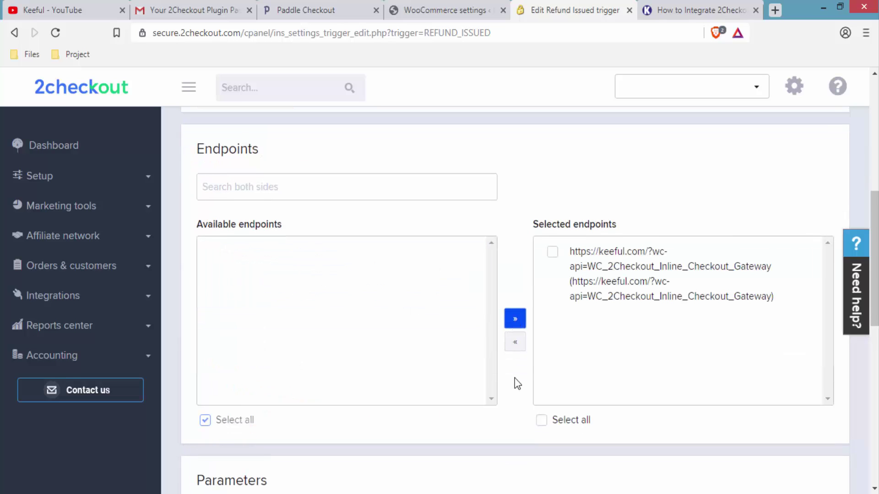
Select all parameters and save the Refund Issued trigger.
{"action": "scroll", "coordinate": [514, 385], "scroll_direction": "down", "scroll_amount": 1}
{"action": "scroll", "coordinate": [517, 384], "scroll_direction": "down", "scroll_amount": 6}
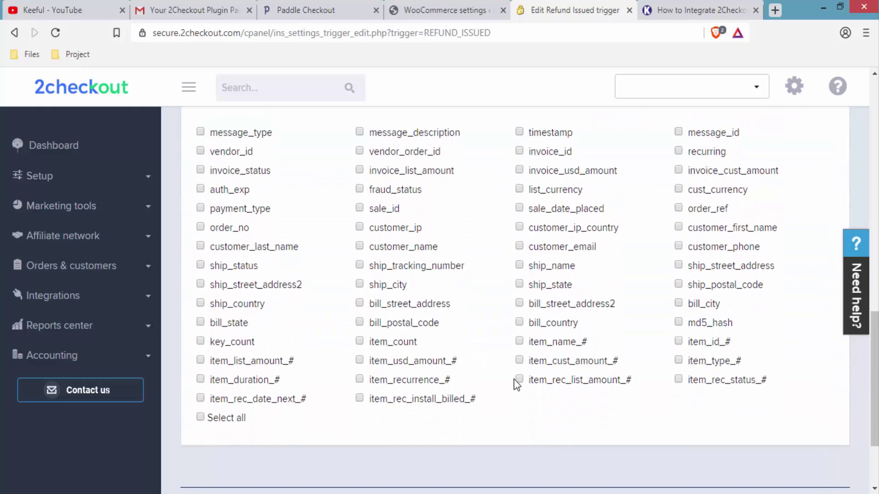
{"action": "scroll", "coordinate": [516, 385], "scroll_direction": "down", "scroll_amount": 2}
{"action": "scroll", "coordinate": [514, 379], "scroll_direction": "down", "scroll_amount": 1}
{"action": "scroll", "coordinate": [514, 379], "scroll_direction": "up", "scroll_amount": 1}
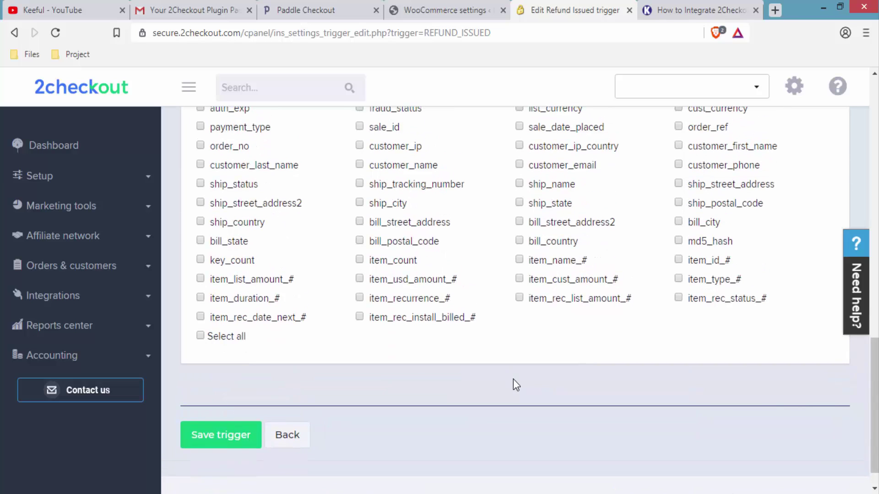
{"action": "left_click", "coordinate": [238, 341]}
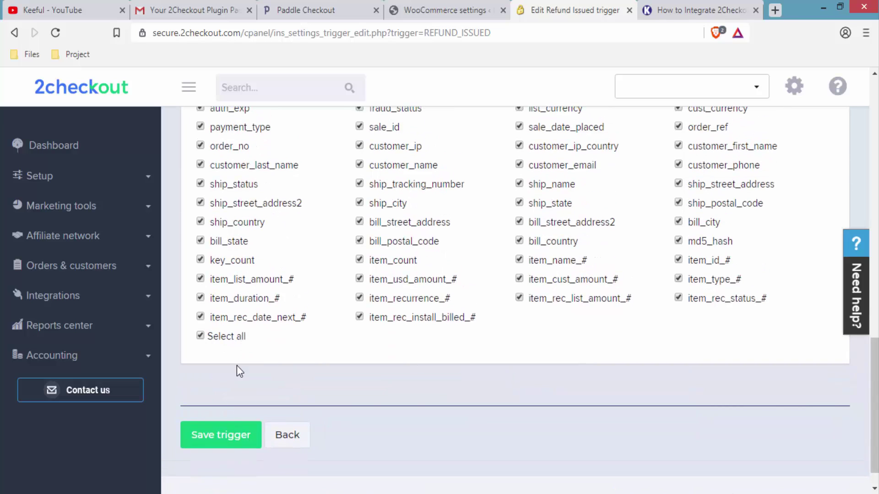
{"action": "left_click", "coordinate": [230, 437]}
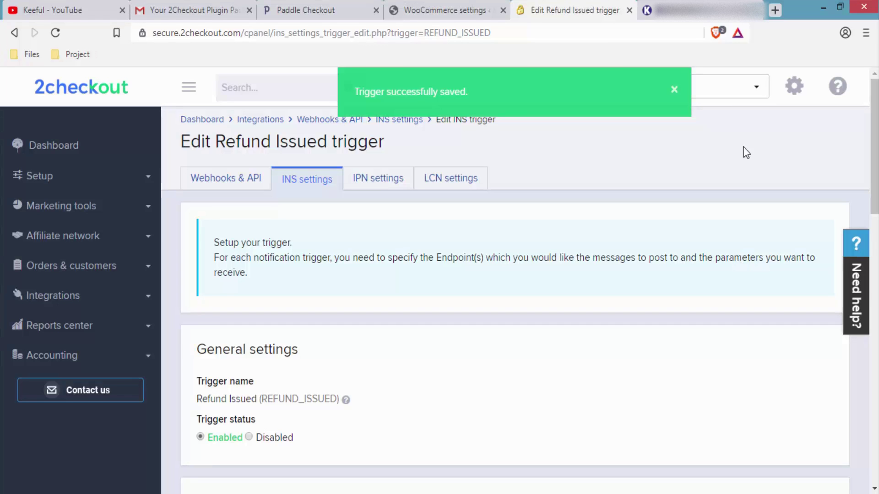
{"action": "left_click", "coordinate": [678, 10]}
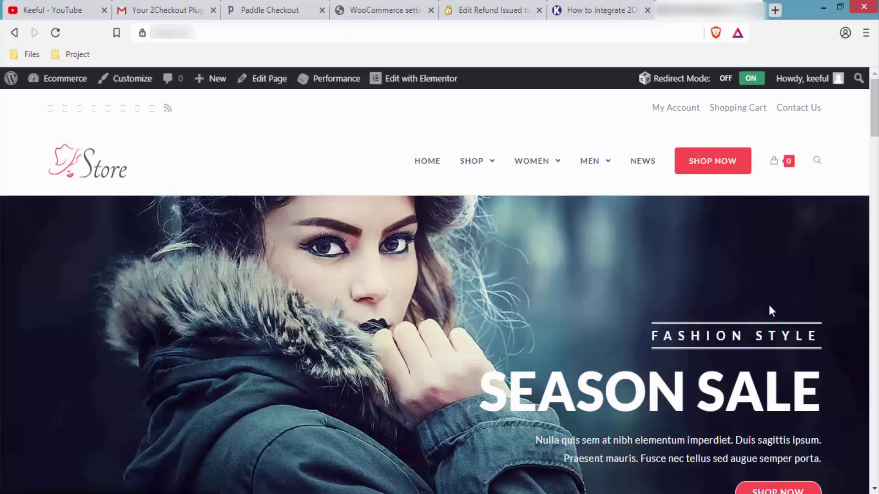
Add the $6.00 Usher shirt from Best Selling to the cart and go to checkout.
{"action": "scroll", "coordinate": [769, 306], "scroll_direction": "down", "scroll_amount": 3}
{"action": "scroll", "coordinate": [769, 310], "scroll_direction": "down", "scroll_amount": 8}
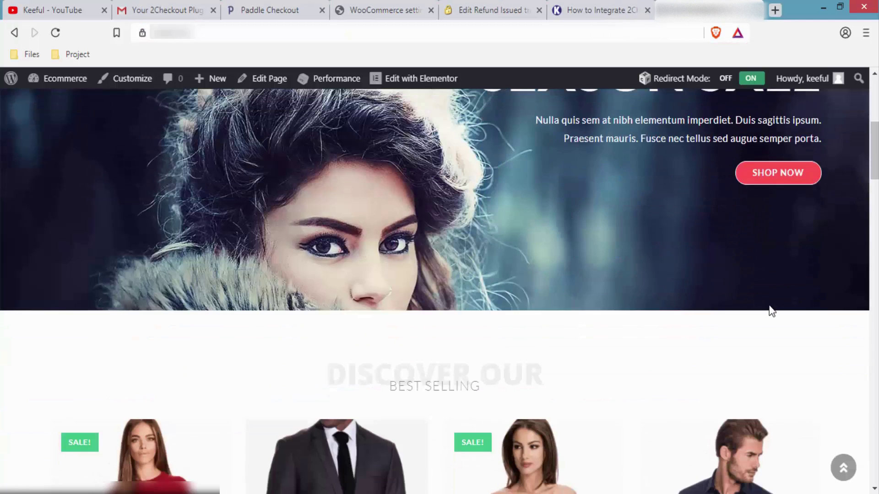
{"action": "scroll", "coordinate": [770, 310], "scroll_direction": "down", "scroll_amount": 2}
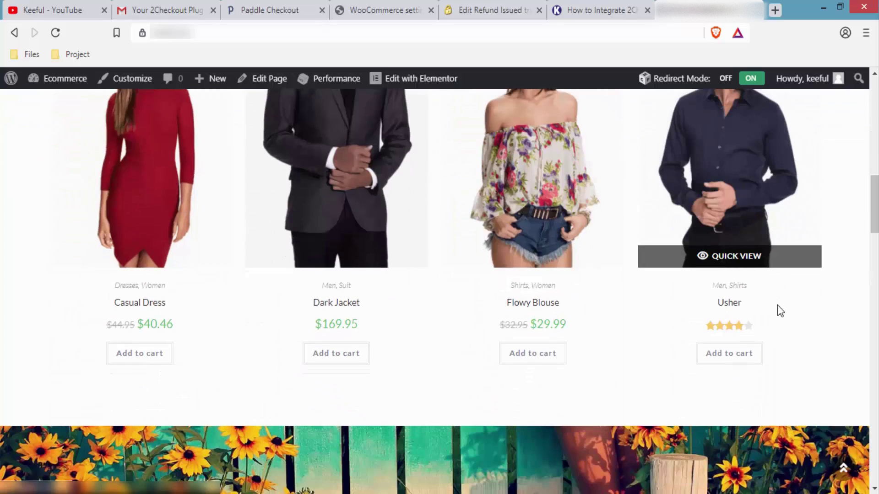
{"action": "left_click", "coordinate": [754, 361]}
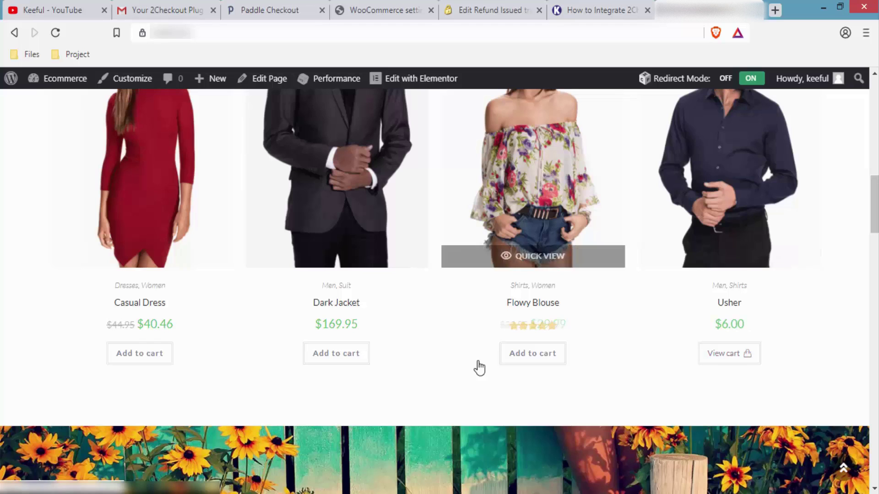
{"action": "scroll", "coordinate": [855, 356], "scroll_direction": "up", "scroll_amount": 2}
{"action": "scroll", "coordinate": [855, 355], "scroll_direction": "up", "scroll_amount": 6}
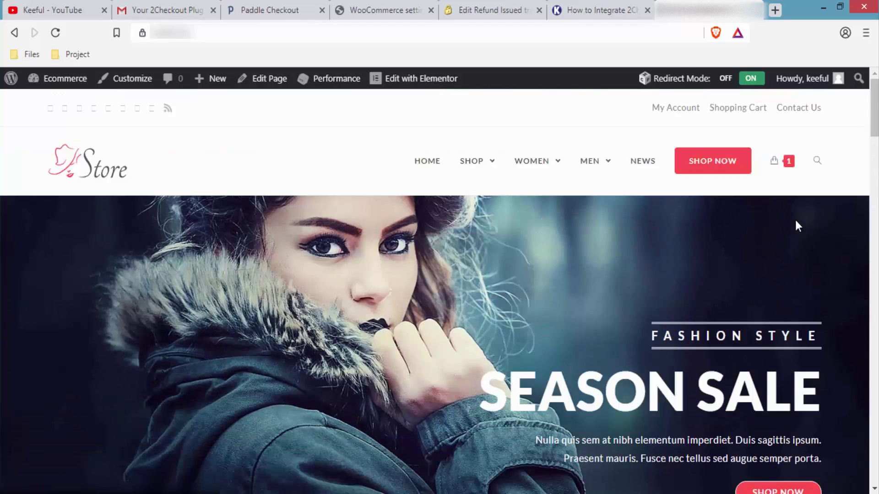
{"action": "mouse_move", "coordinate": [773, 156]}
{"action": "left_click", "coordinate": [758, 340]}
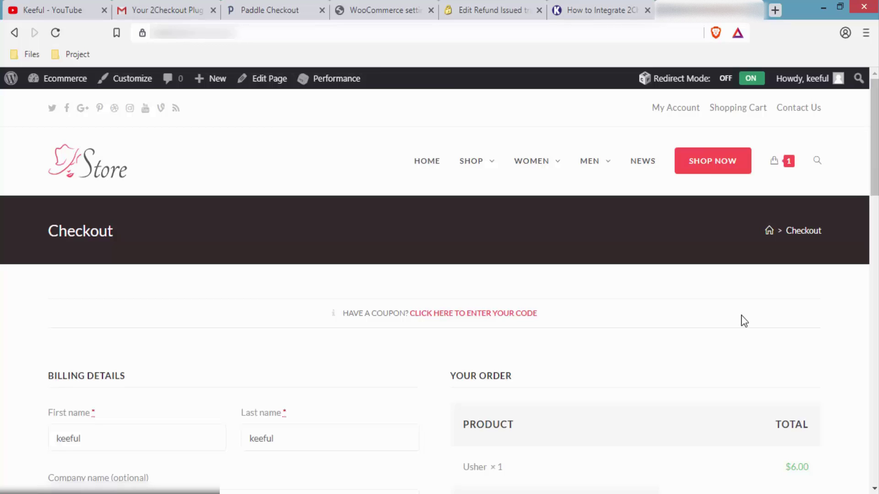
Place the $6.00 Usher order with Credit Card kept as the payment method.
{"action": "scroll", "coordinate": [744, 320], "scroll_direction": "down", "scroll_amount": 2}
{"action": "scroll", "coordinate": [741, 315], "scroll_direction": "down", "scroll_amount": 4}
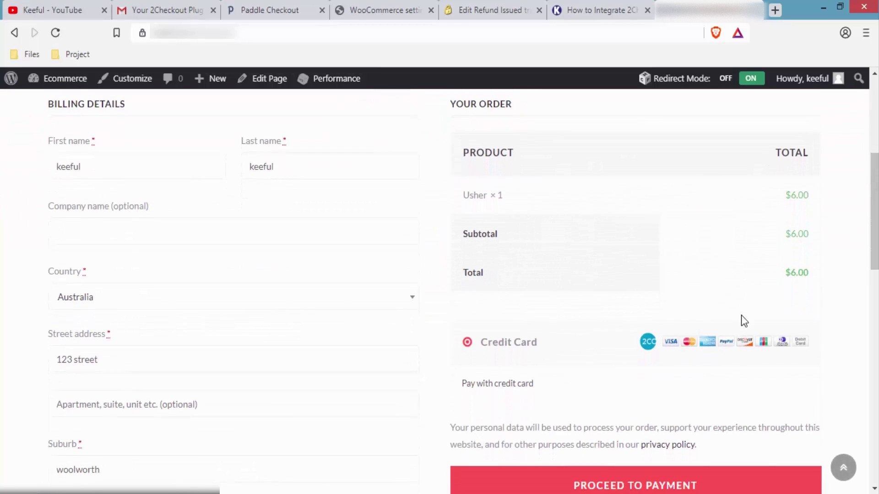
{"action": "scroll", "coordinate": [741, 315], "scroll_direction": "down", "scroll_amount": 1}
{"action": "left_click_drag", "start_coordinate": [539, 315], "coordinate": [493, 311]}
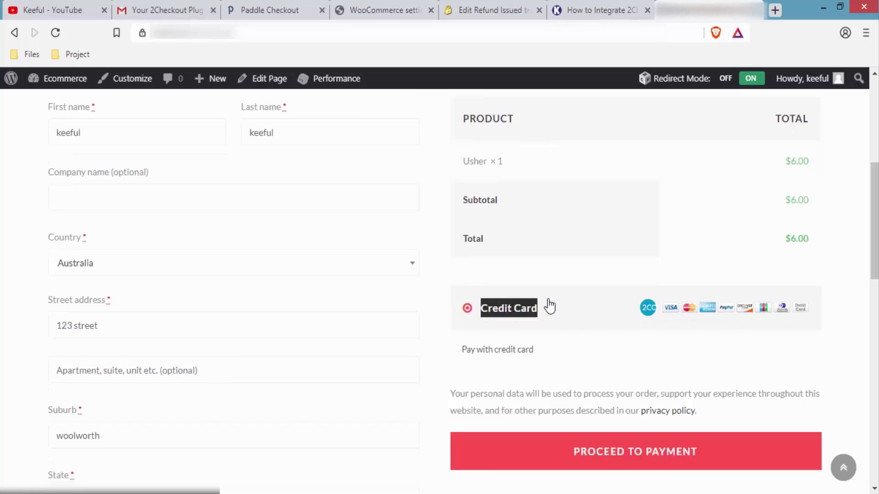
{"action": "left_click", "coordinate": [570, 319]}
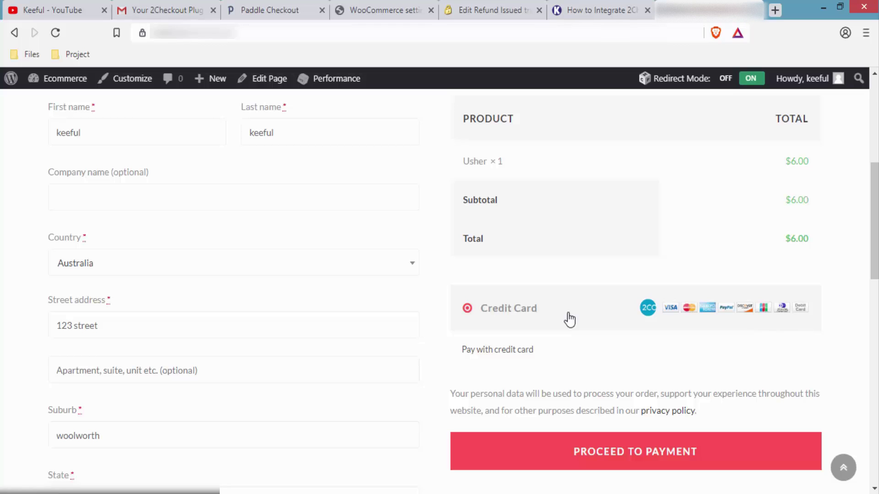
{"action": "scroll", "coordinate": [565, 370], "scroll_direction": "down", "scroll_amount": 2}
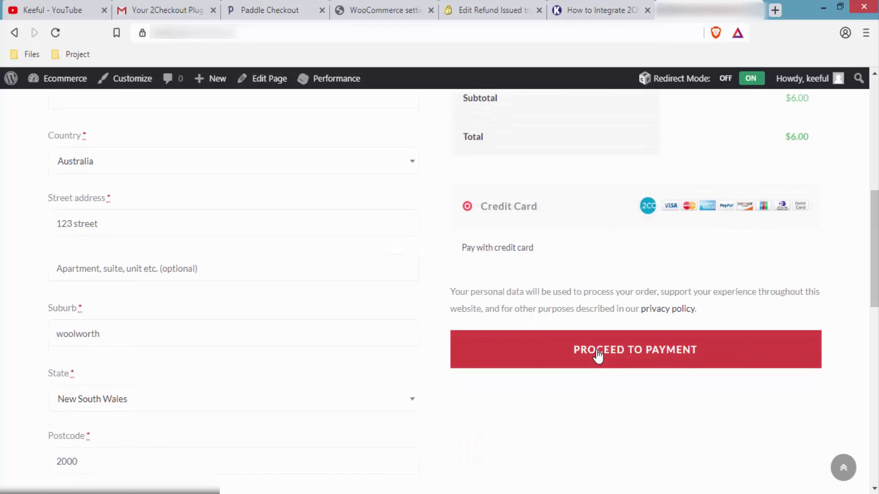
{"action": "left_click", "coordinate": [598, 356]}
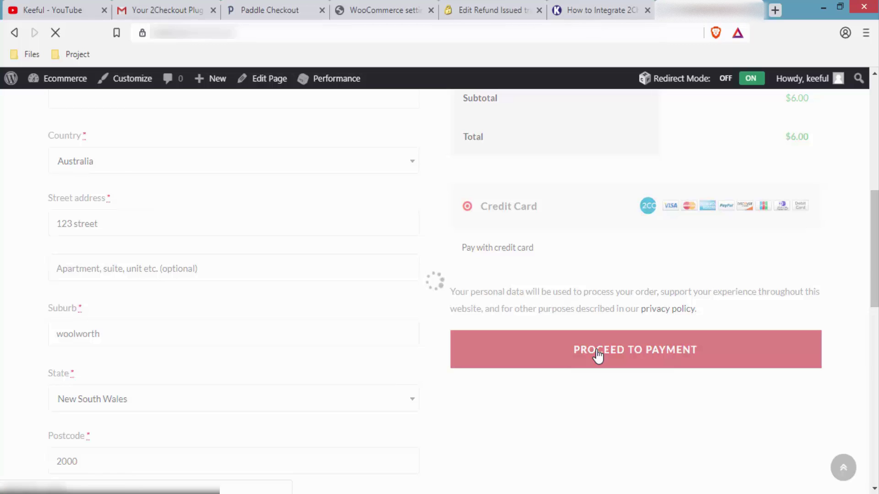
Launch the 2Checkout payment popup from the Pay for order page for order 658.
{"action": "scroll", "coordinate": [597, 356], "scroll_direction": "down", "scroll_amount": 2}
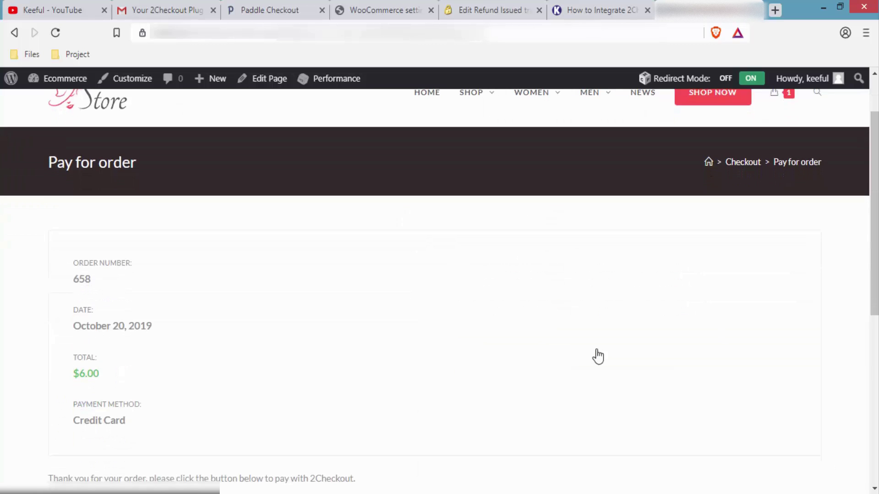
{"action": "scroll", "coordinate": [598, 356], "scroll_direction": "down", "scroll_amount": 2}
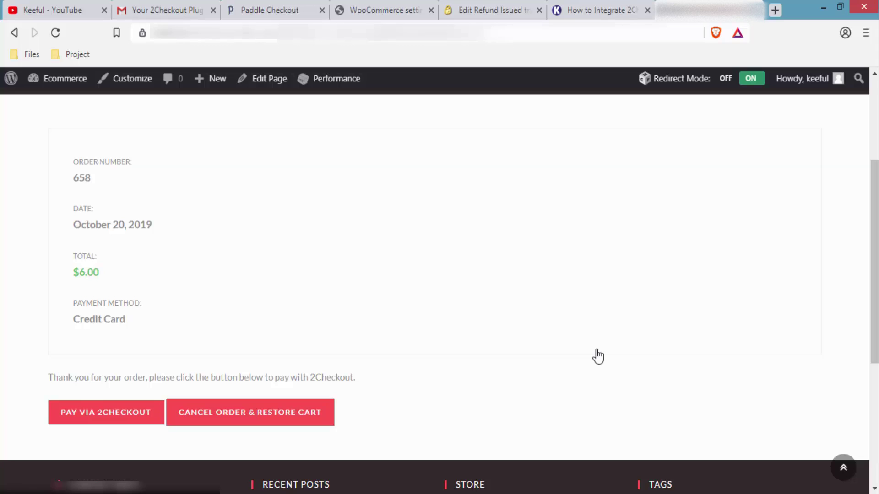
{"action": "left_click", "coordinate": [139, 421]}
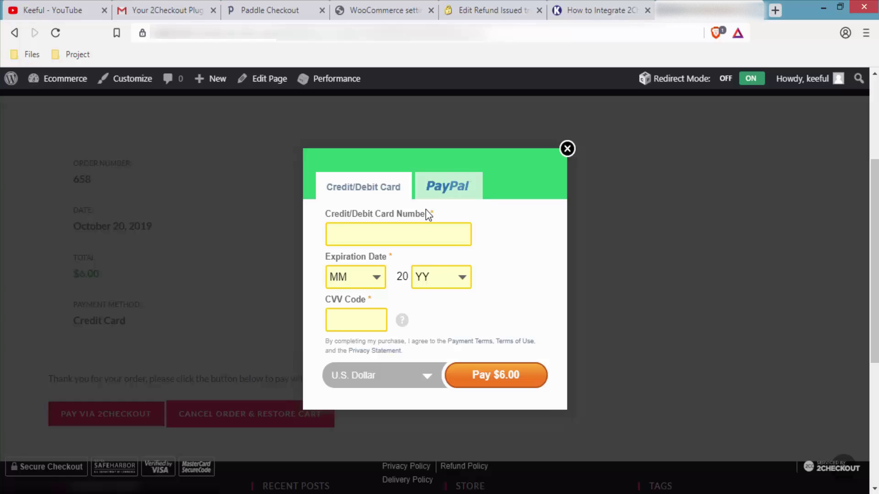
Preview the PayPal option, then return to card payment with U.S. Dollar as currency.
{"action": "left_click", "coordinate": [448, 187]}
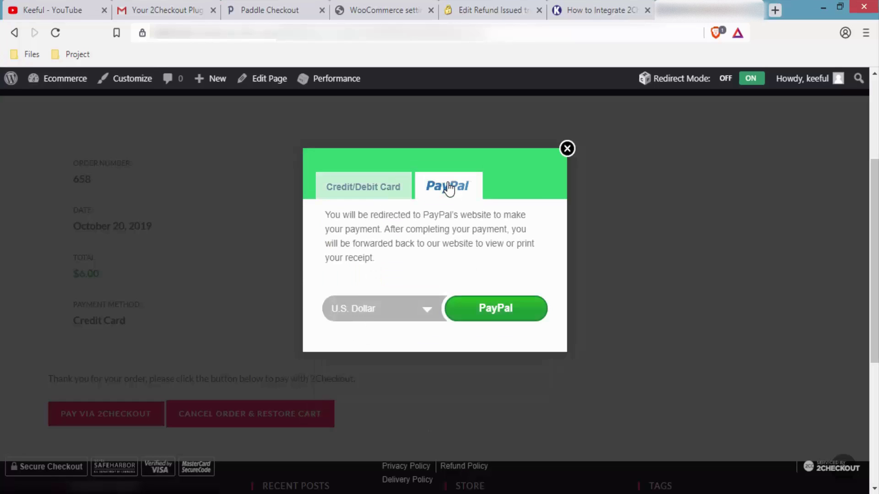
{"action": "left_click", "coordinate": [391, 198]}
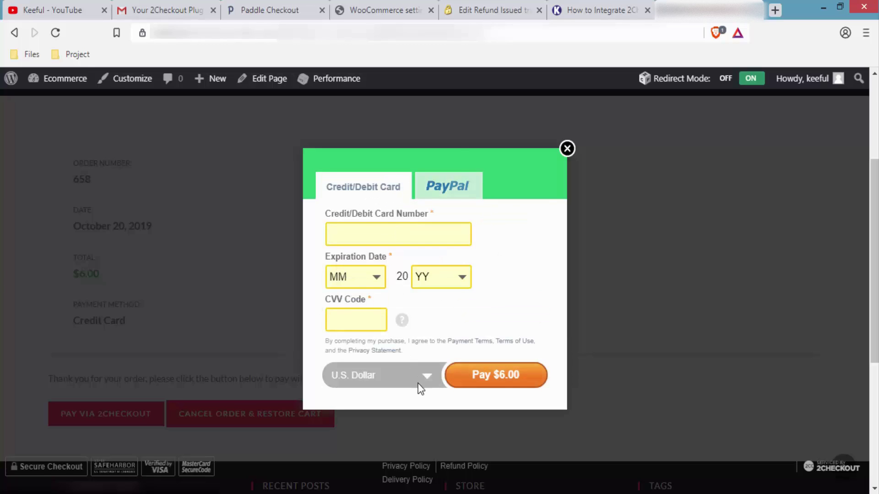
{"action": "left_click", "coordinate": [420, 388]}
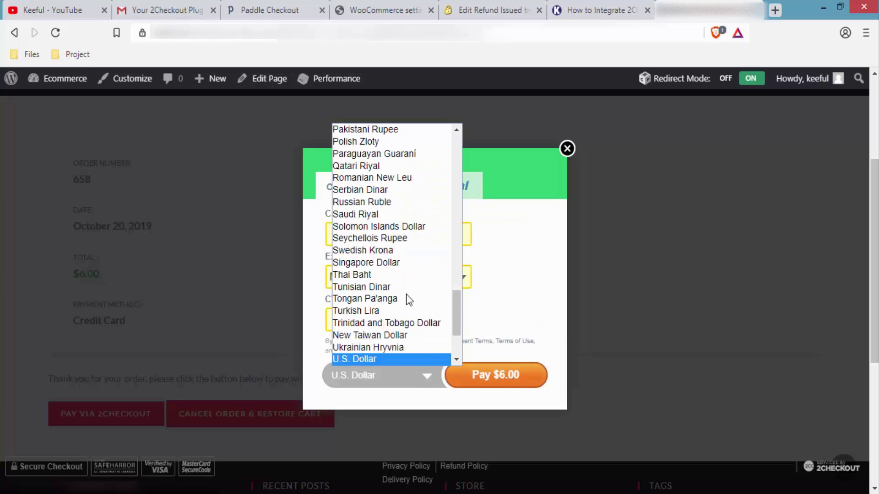
{"action": "left_click", "coordinate": [421, 379]}
Autofill the saved Mastercard, enter its security code, and submit the $6.00 payment.
{"action": "left_click", "coordinate": [399, 235]}
{"action": "type", "text": "5"}
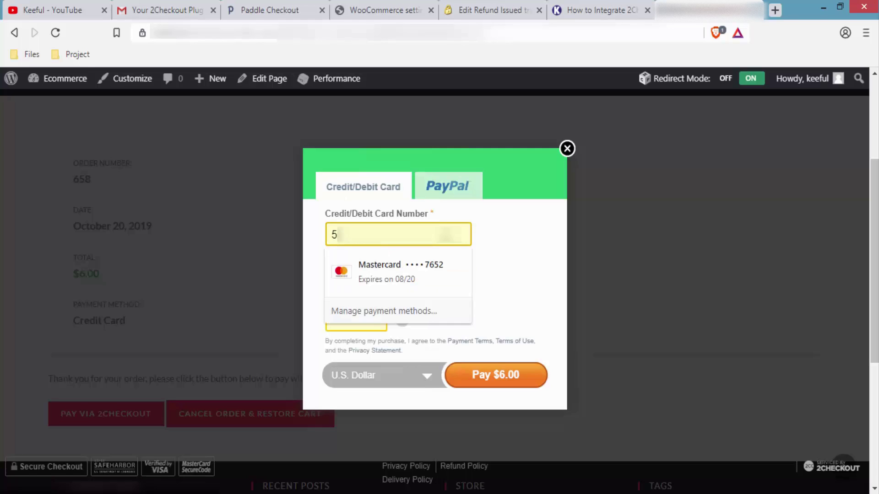
{"action": "left_click", "coordinate": [422, 271]}
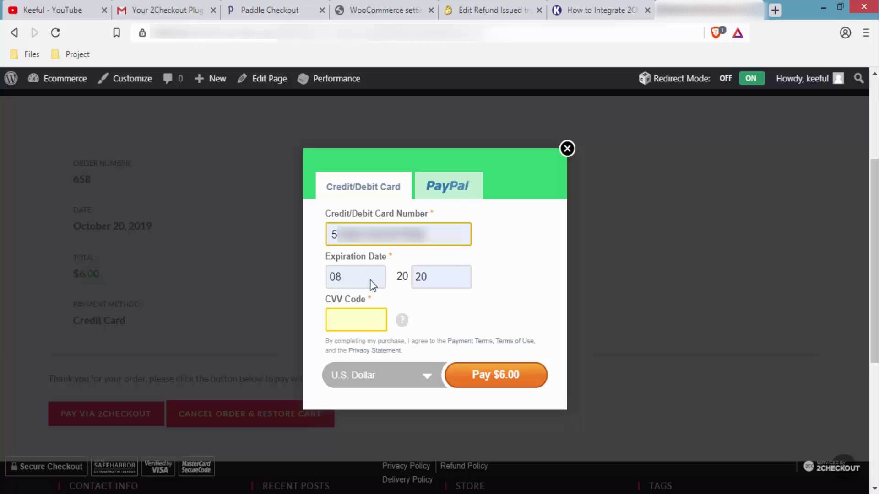
{"action": "left_click", "coordinate": [360, 322]}
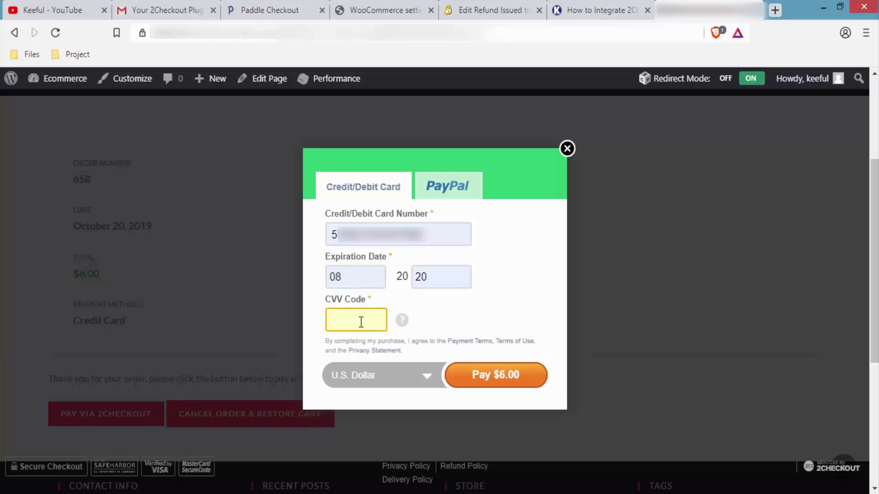
{"action": "left_click", "coordinate": [449, 321]}
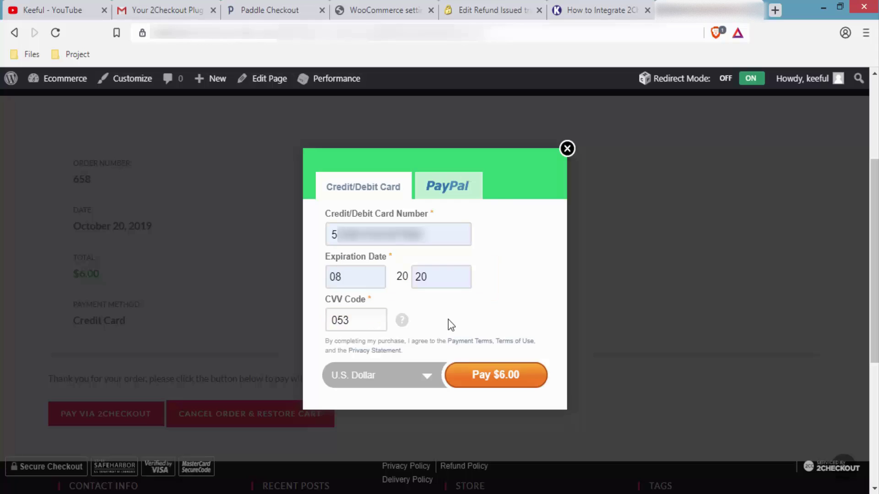
{"action": "left_click", "coordinate": [494, 380]}
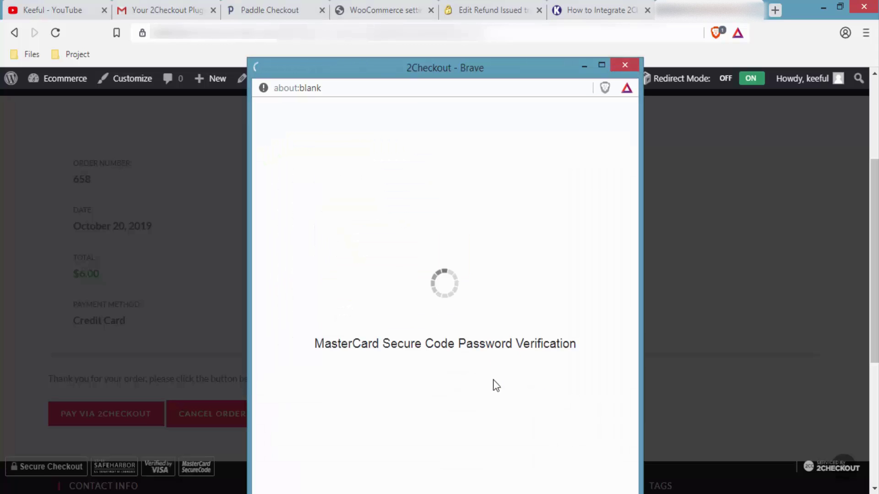